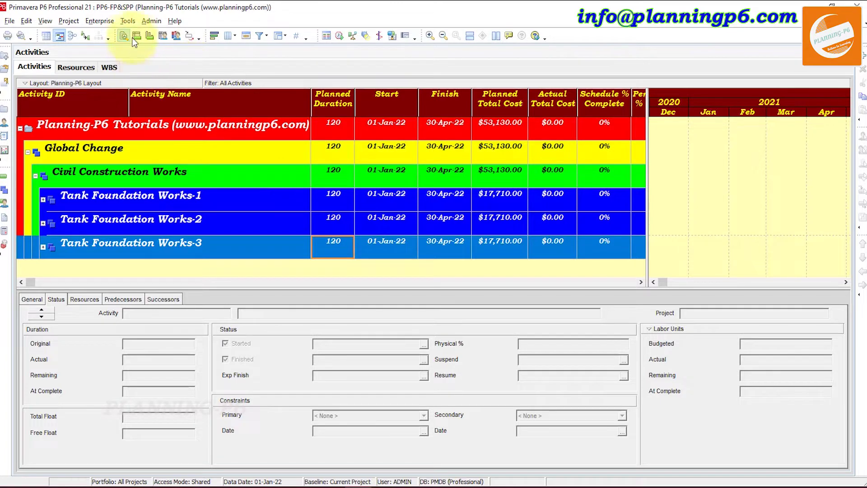
Step: Open the list of global changes and look at the file picker for importing a change file
click(133, 19)
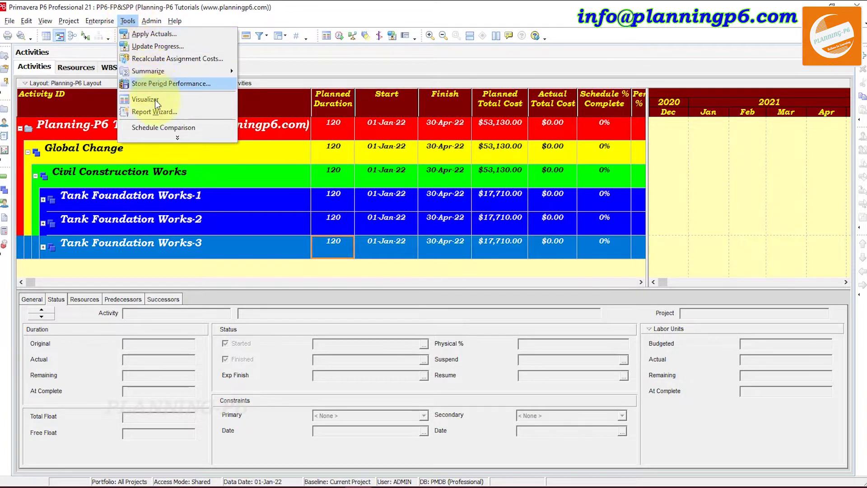
click(134, 21)
click(133, 21)
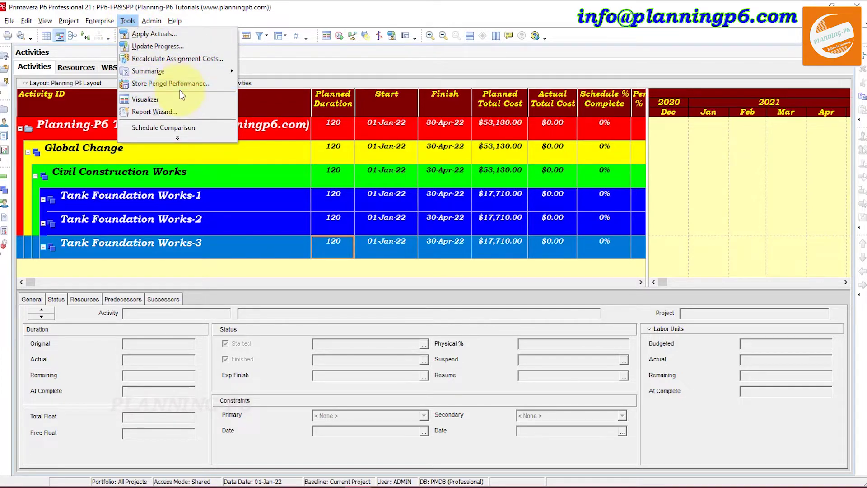
click(178, 136)
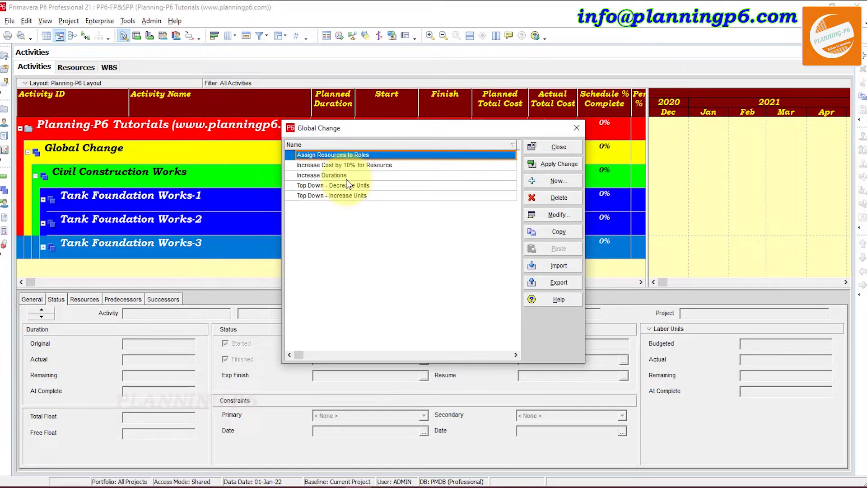
click(560, 266)
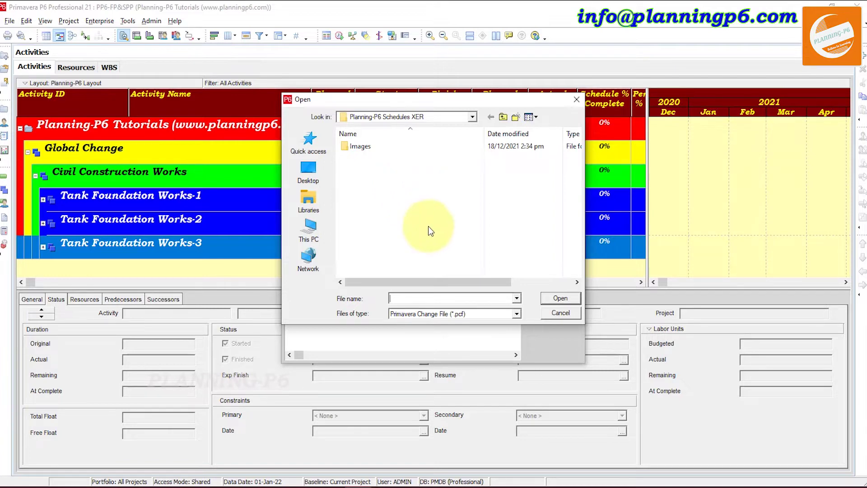
click(570, 315)
click(439, 294)
click(558, 182)
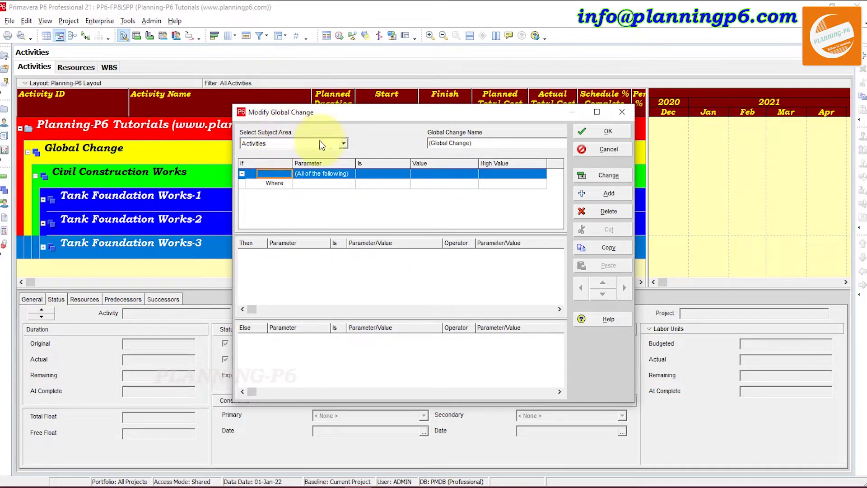
click(344, 144)
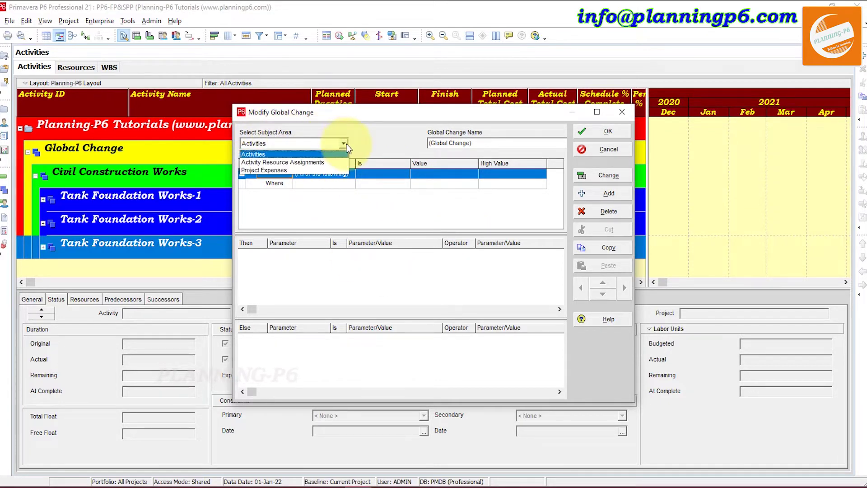
click(289, 156)
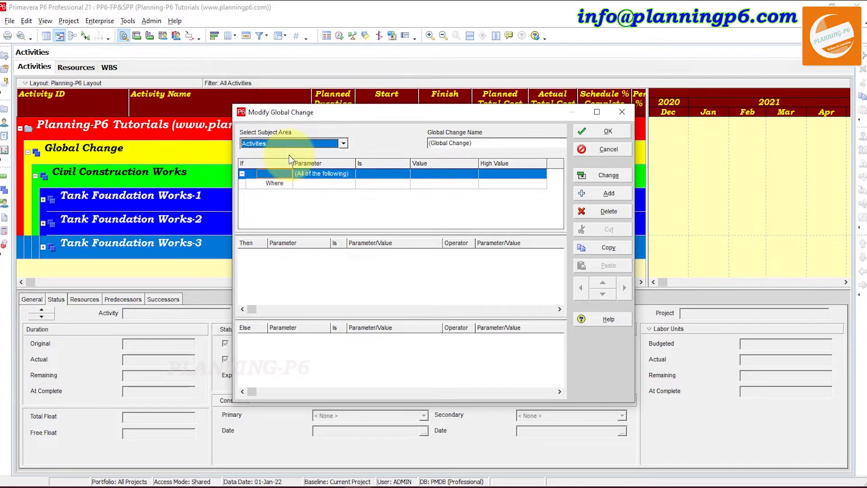
drag(490, 141, 425, 139)
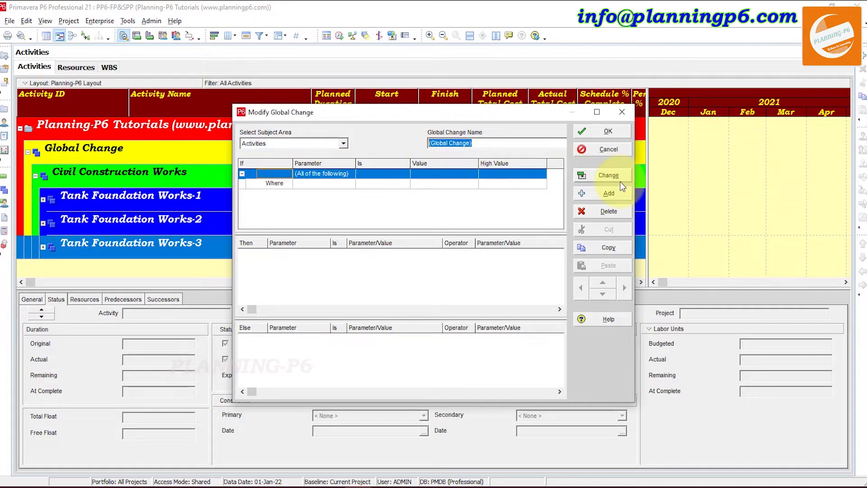
text(IDs)
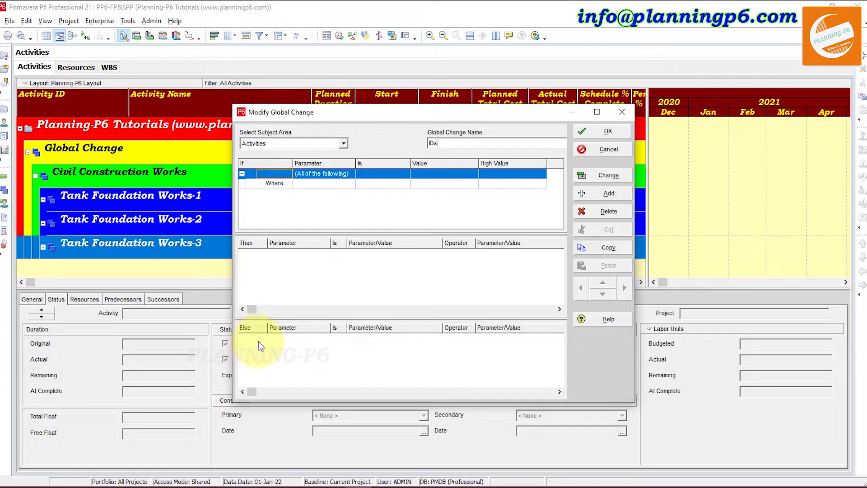
click(327, 183)
click(329, 183)
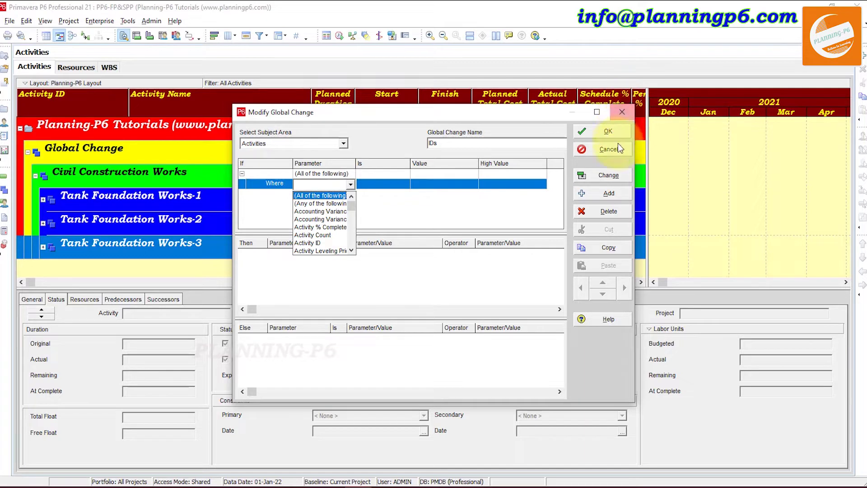
click(620, 121)
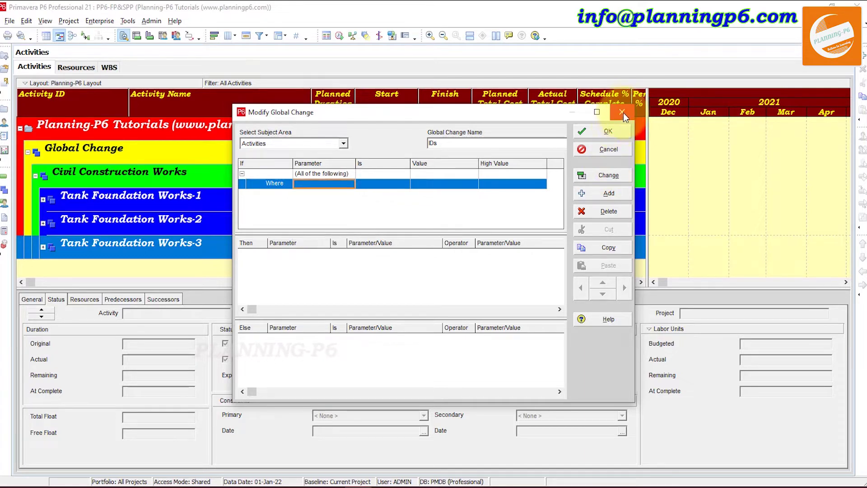
click(622, 112)
click(577, 128)
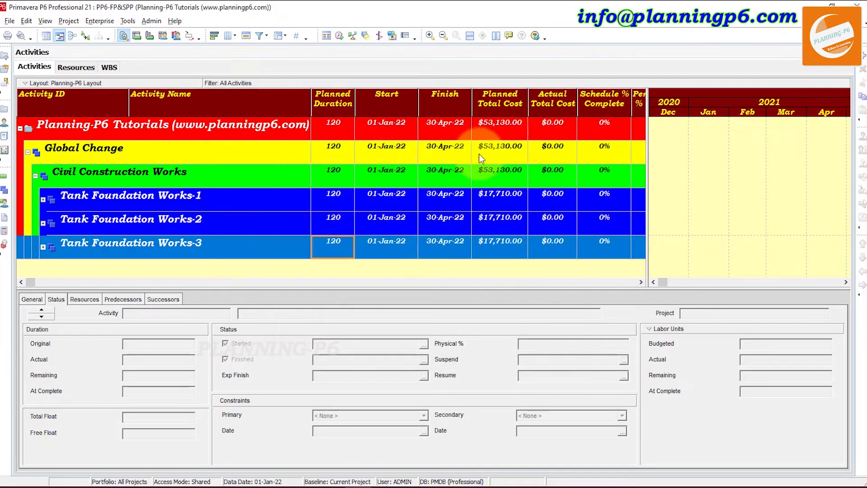
Step: Expand Tank Foundation Works-1 and create a new global change named IDs
click(43, 199)
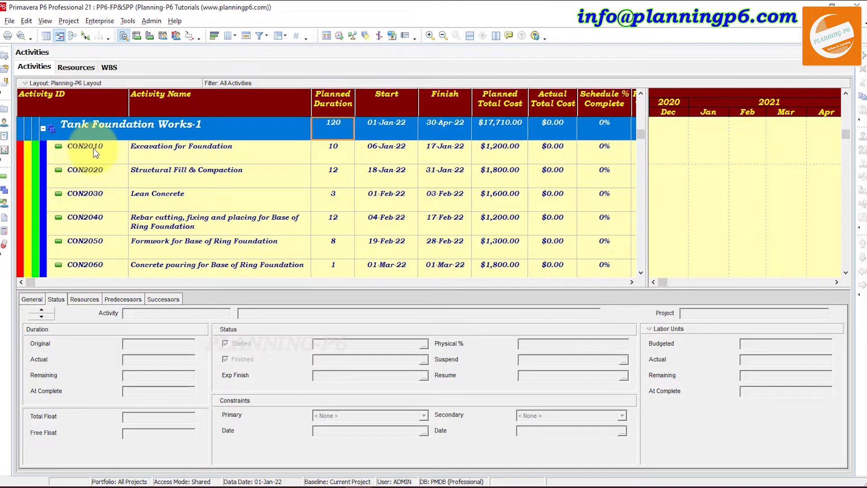
click(130, 21)
click(154, 98)
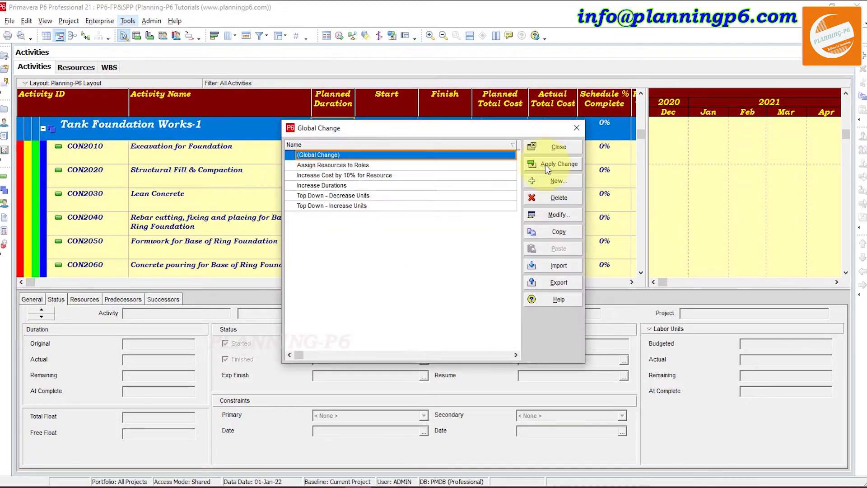
click(559, 183)
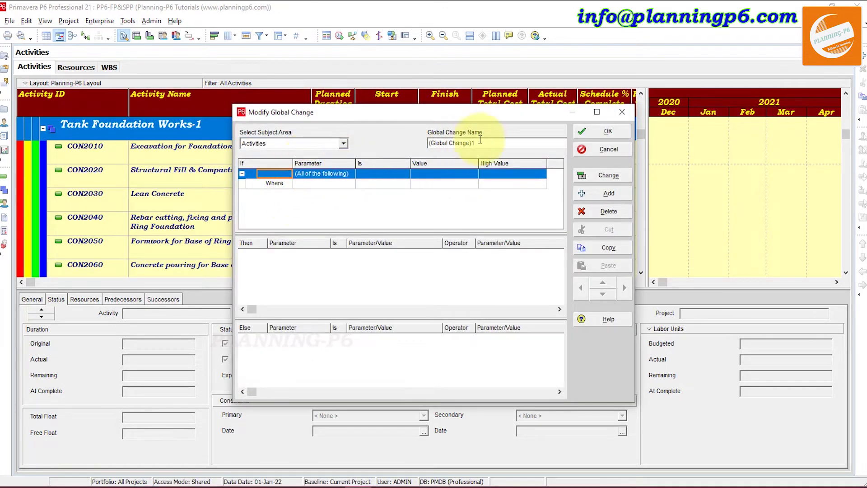
drag(494, 143, 426, 142)
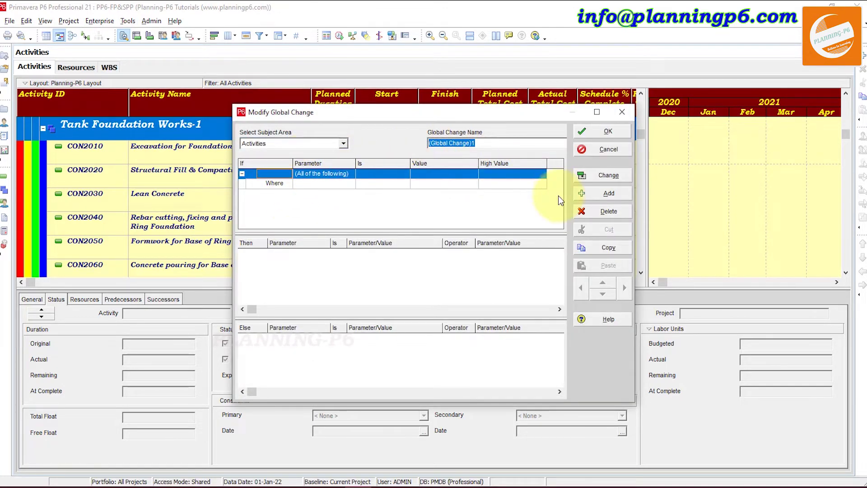
text(IDs)
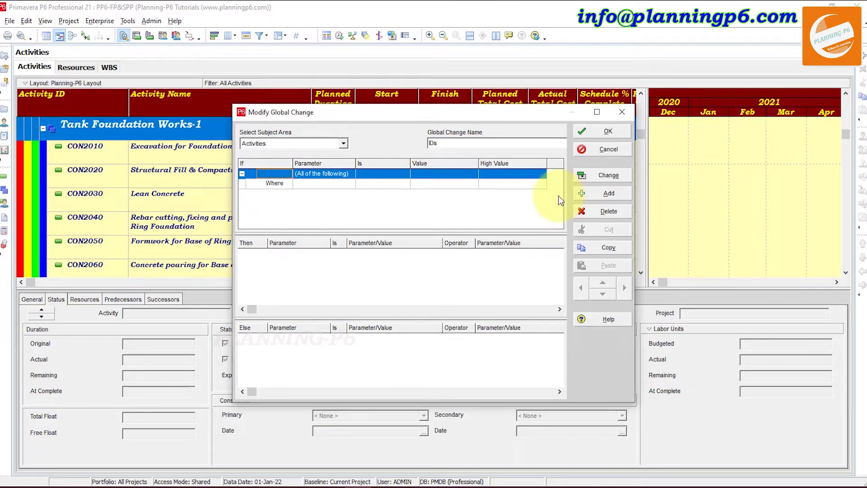
Step: Widen the Parameter column of the If section and set the Where condition's parameter to WBS Name
click(317, 182)
click(317, 183)
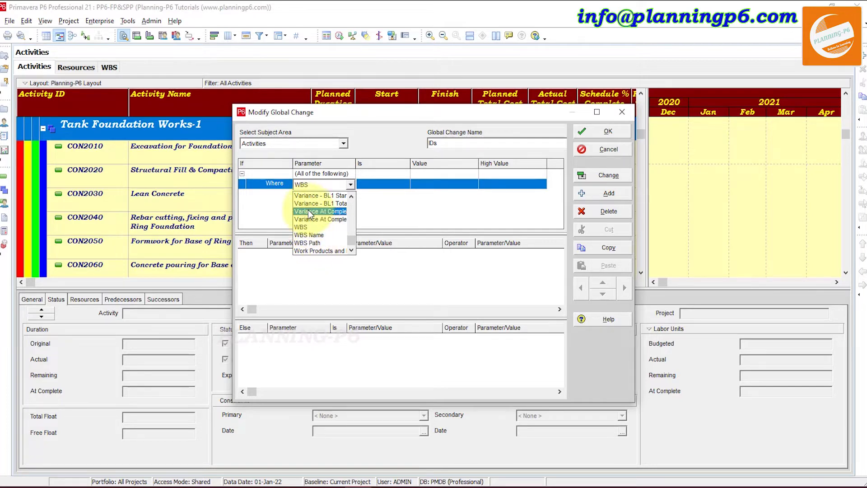
scroll(318, 218, up, 10)
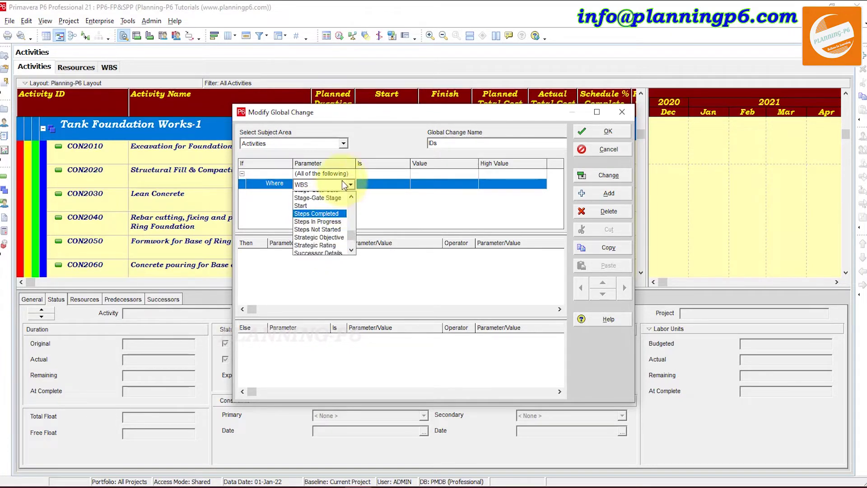
click(357, 160)
drag(357, 160, 404, 162)
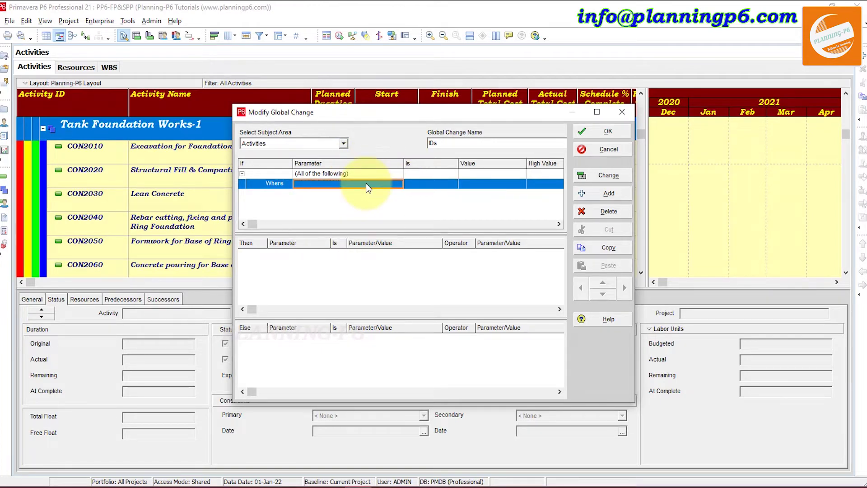
click(365, 184)
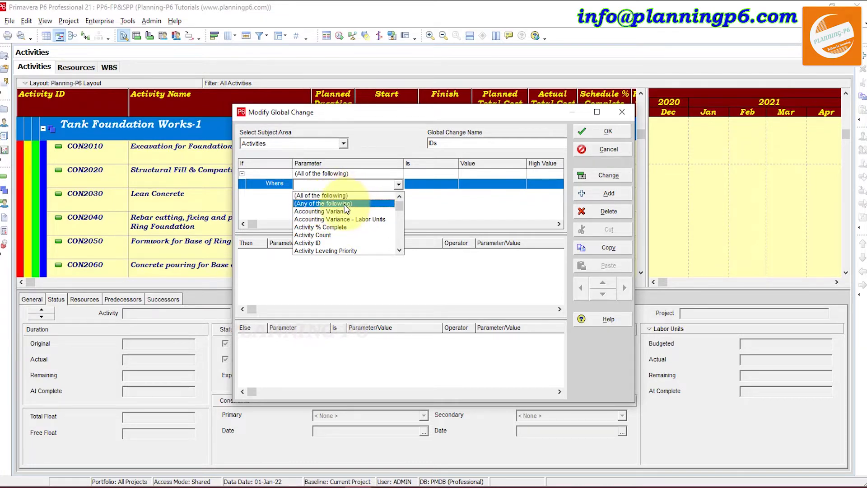
scroll(350, 216, down, 5)
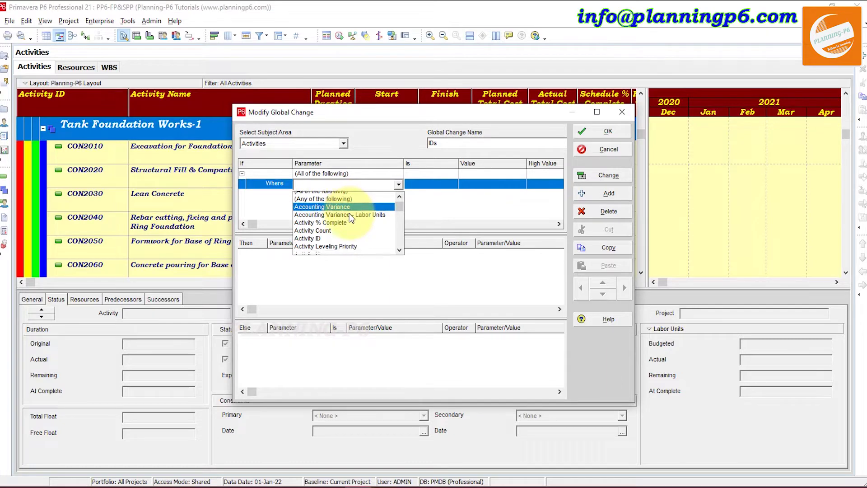
scroll(349, 212, down, 1)
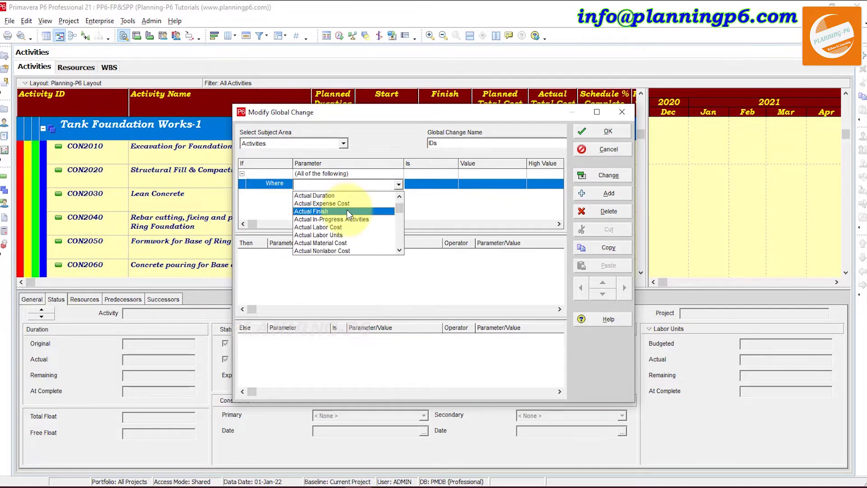
key(v)
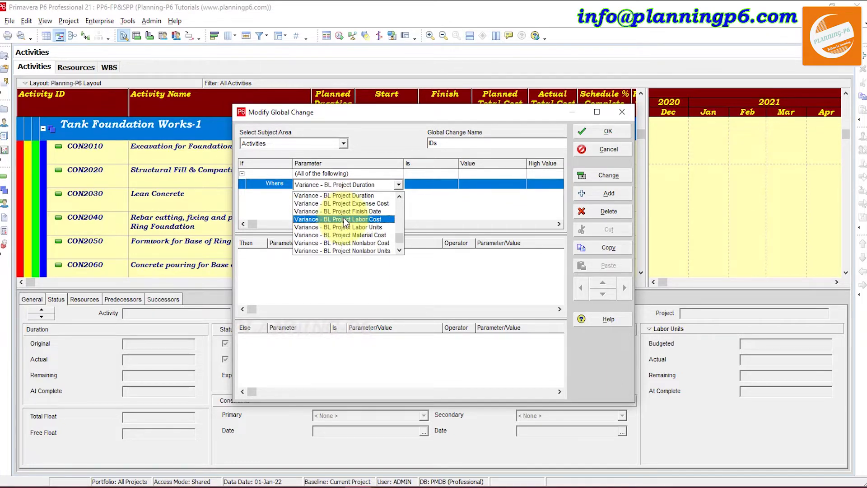
key(e)
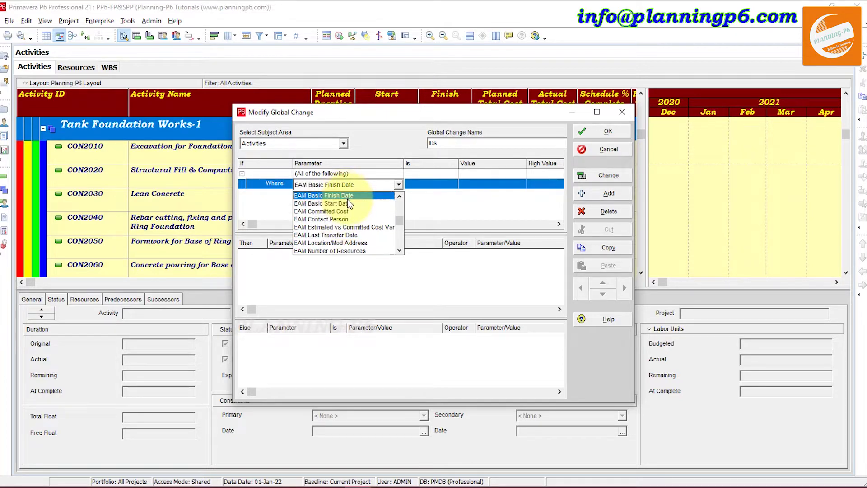
key(w)
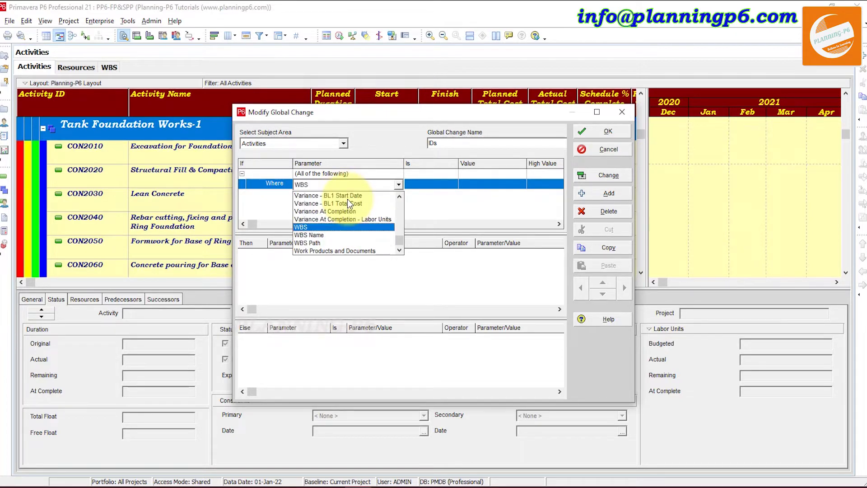
click(321, 235)
Step: Complete the WBS Name condition with the equals operator and the value Tank Foundation Works-1
click(433, 184)
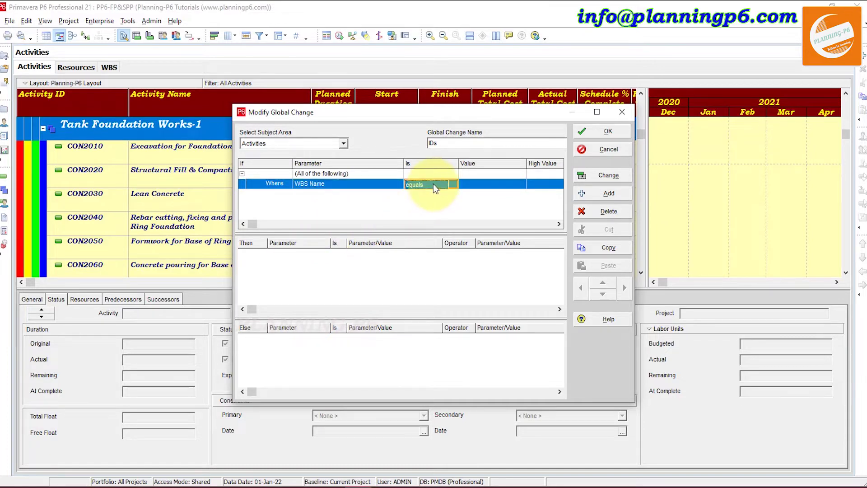
click(433, 183)
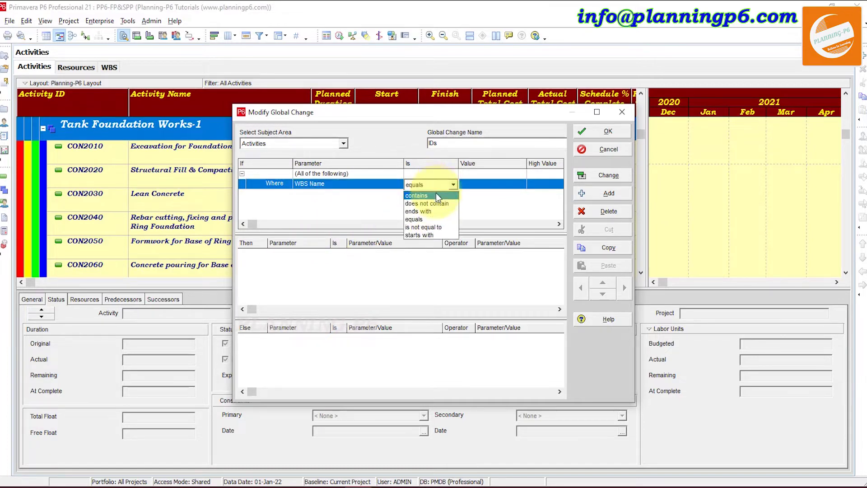
click(421, 221)
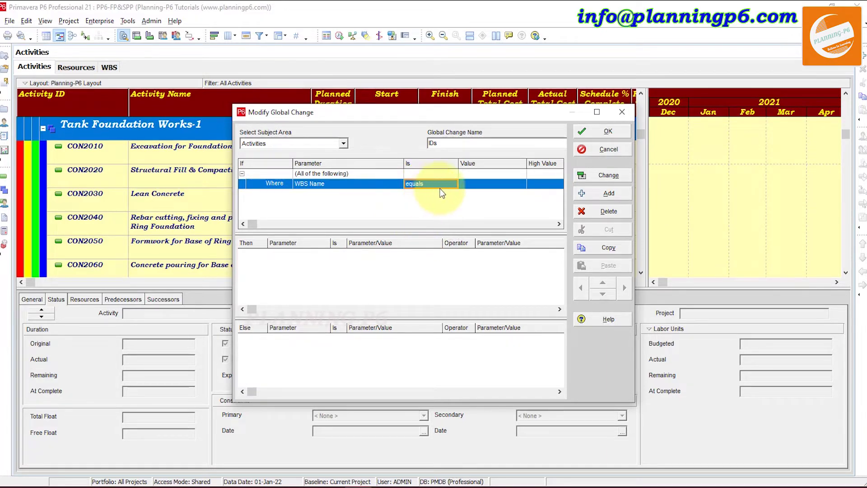
click(487, 185)
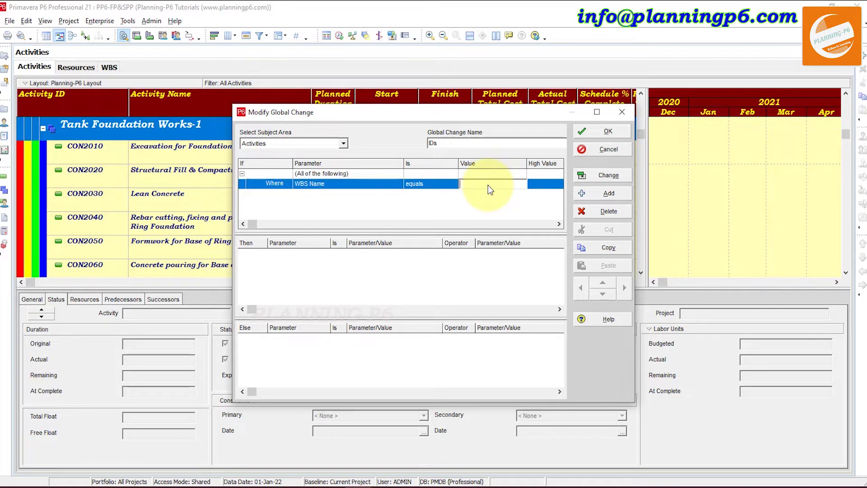
text(Tank Foundation W)
text(orks -1)
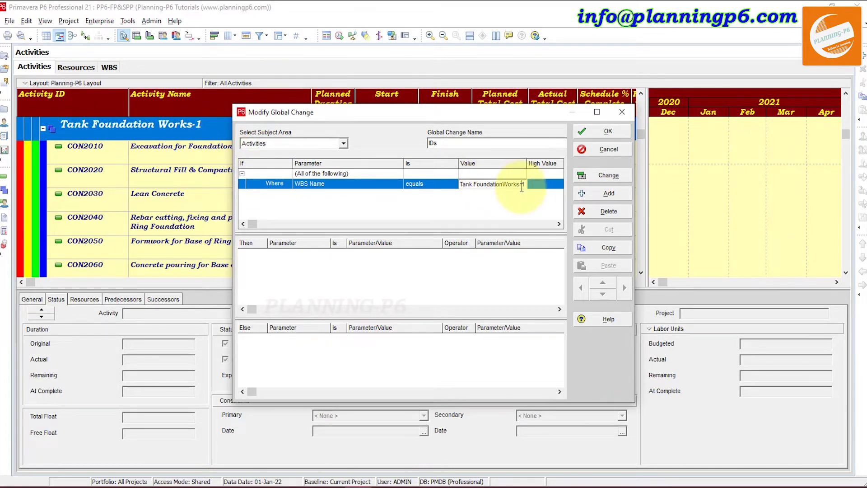
click(504, 185)
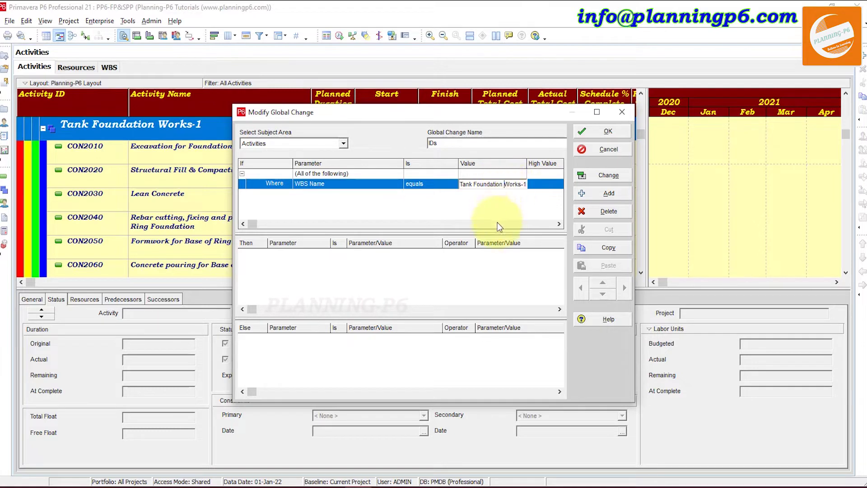
Step: Add an empty statement to the Then section and widen its Parameter column
click(425, 268)
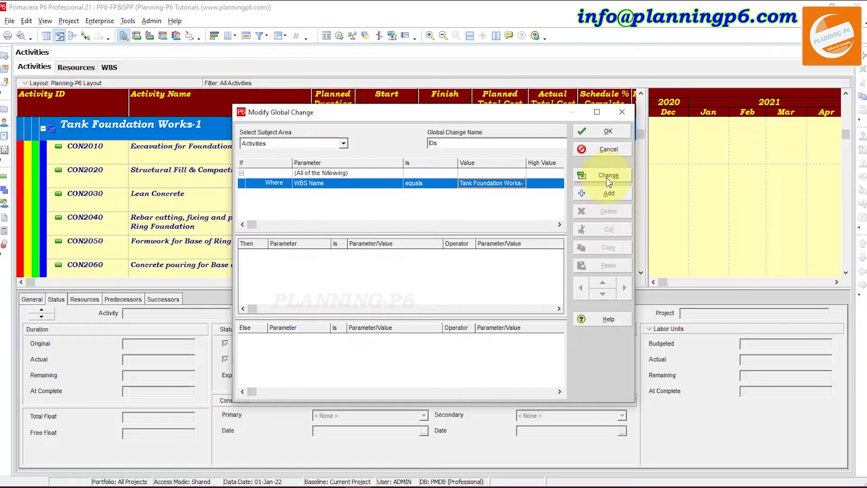
click(606, 196)
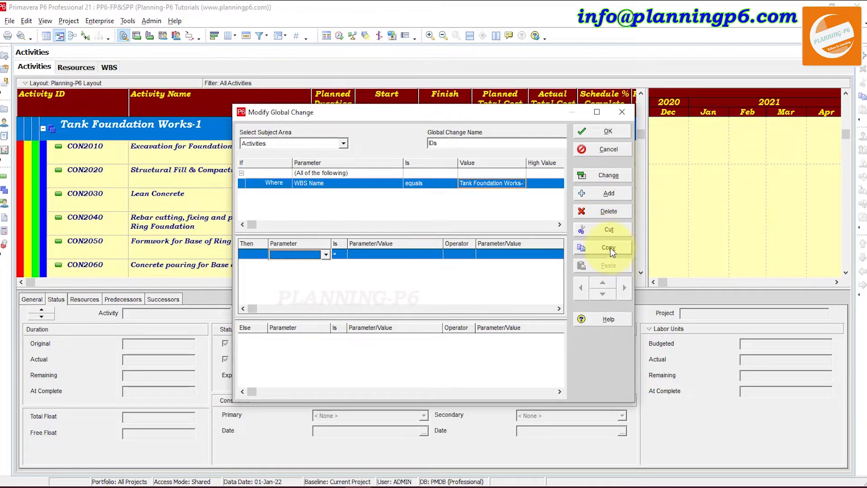
click(300, 253)
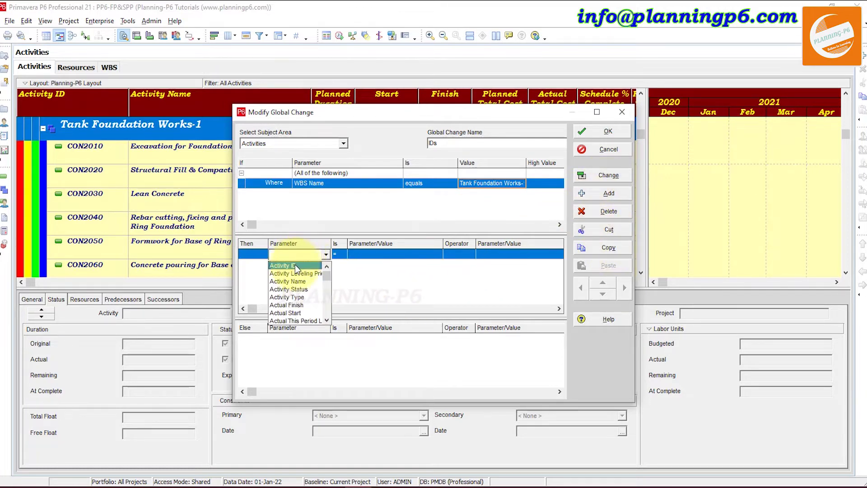
click(332, 244)
drag(392, 244, 400, 244)
Step: Set the Then statement's parameter to Activity ID
click(337, 255)
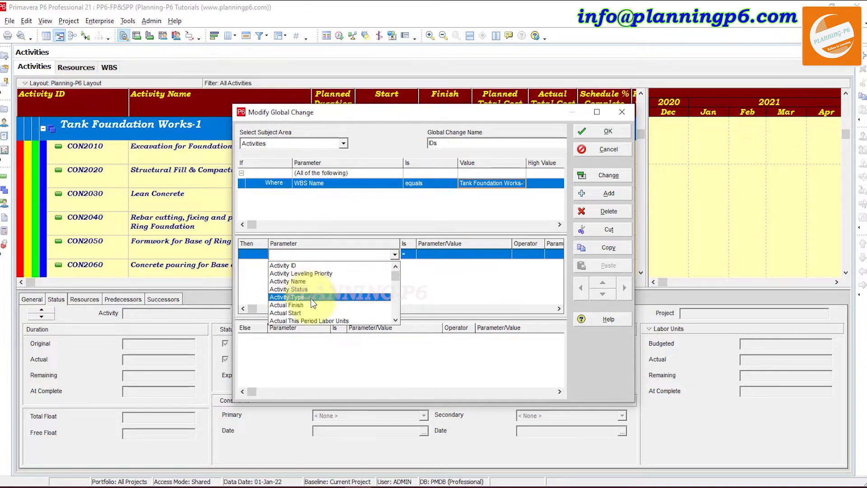
scroll(311, 304, down, 20)
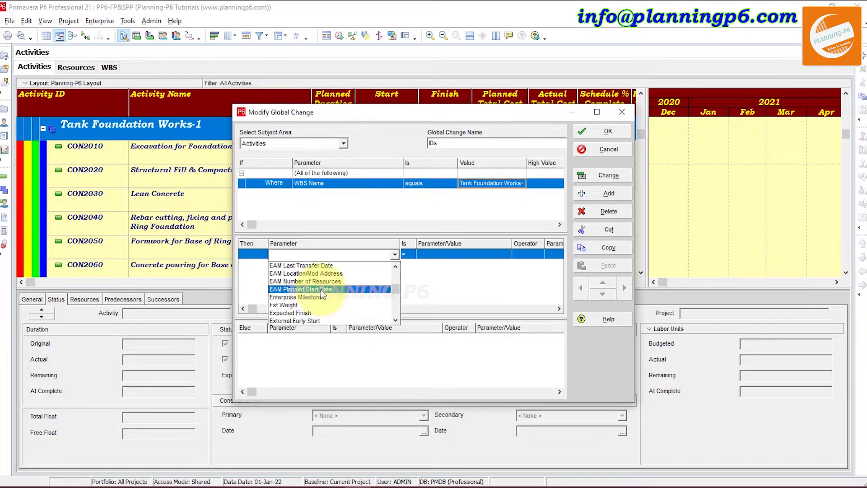
scroll(325, 291, down, 5)
scroll(330, 312, up, 20)
scroll(330, 311, up, 15)
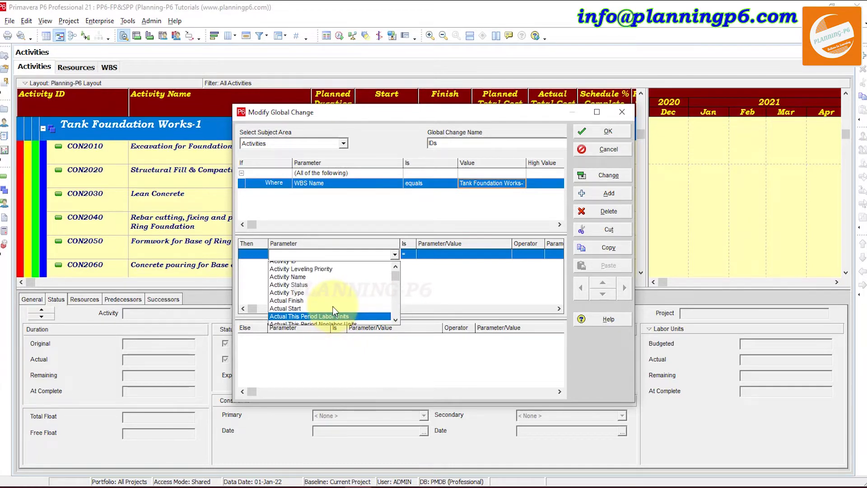
click(329, 266)
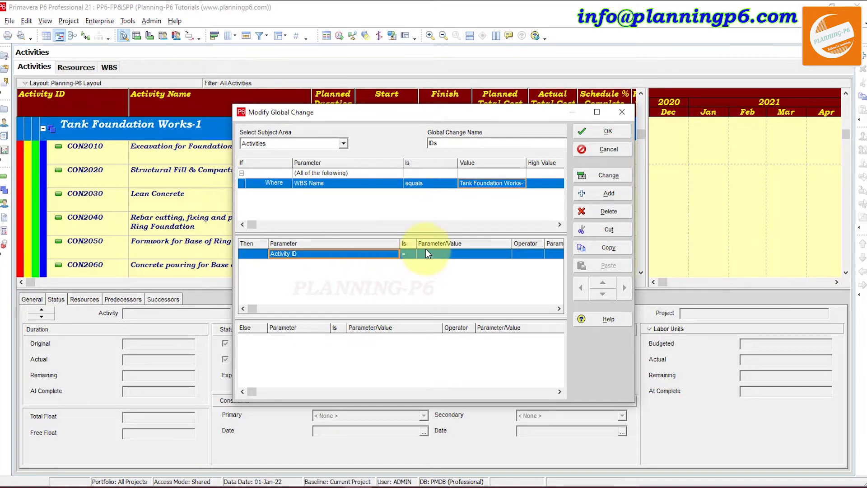
Step: Set the first Parameter/Value of the Activity ID statement to the Custom option for free text
click(407, 254)
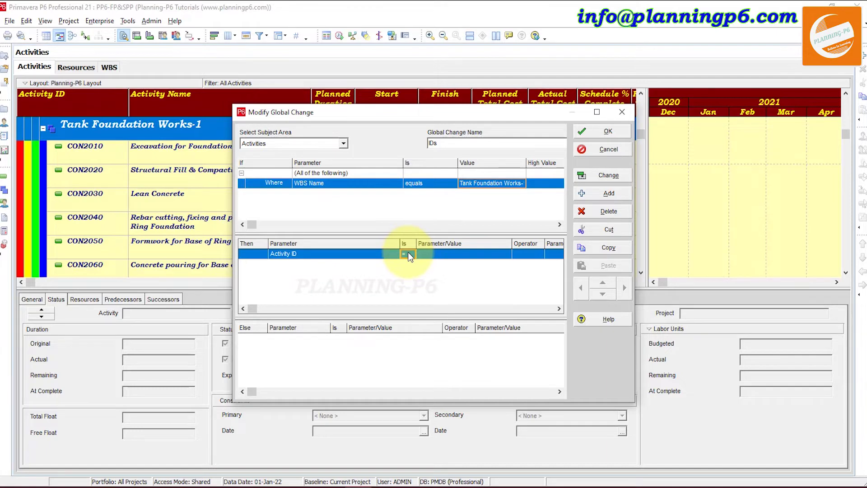
click(432, 254)
click(433, 256)
click(433, 255)
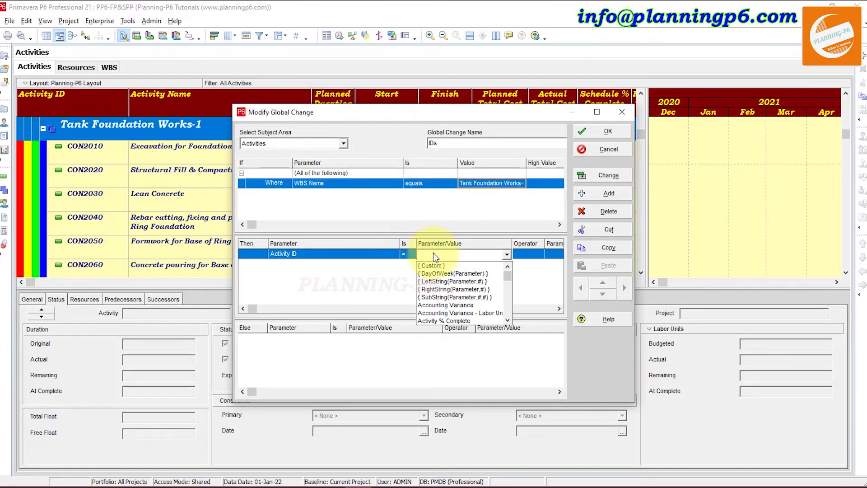
click(436, 253)
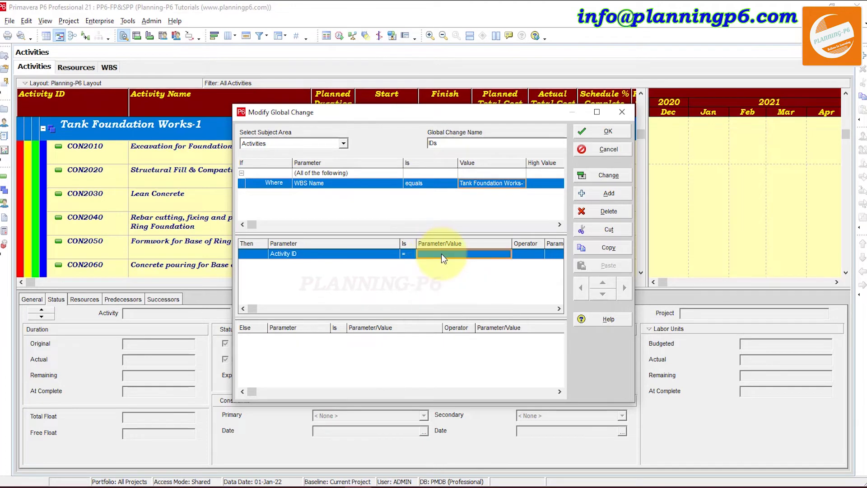
click(441, 253)
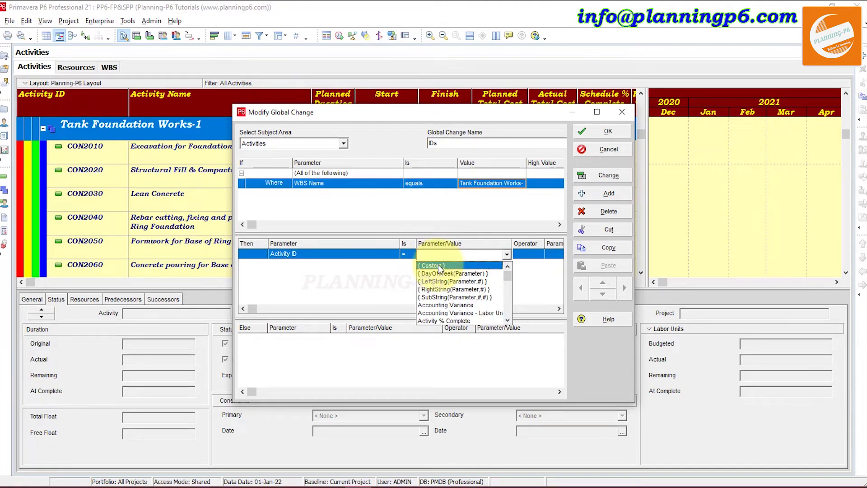
scroll(445, 275, down, 3)
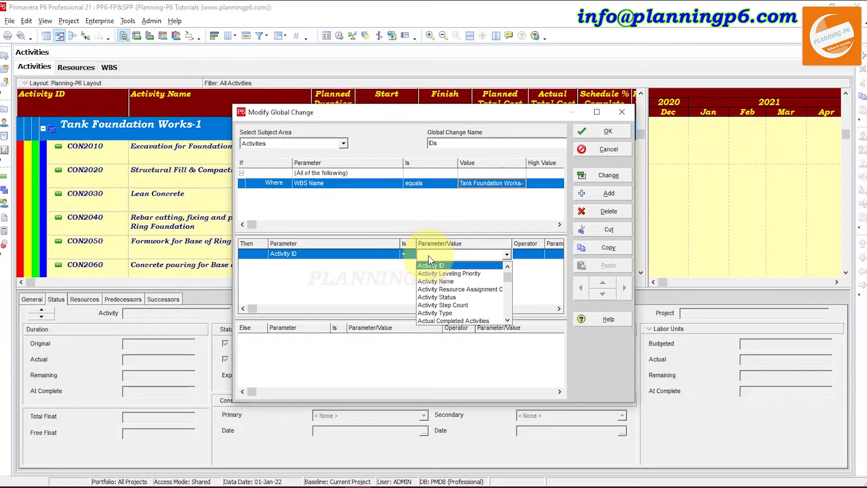
scroll(456, 272, down, 7)
scroll(458, 282, down, 3)
scroll(458, 282, up, 10)
scroll(460, 281, up, 3)
click(435, 263)
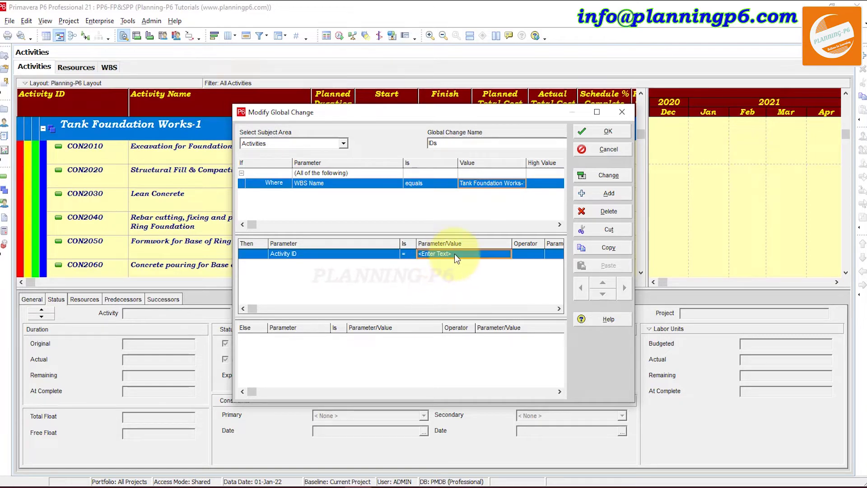
Step: Enter & as the custom text with the & operator, and fit the Then section's Parameter column to its content
text(&)
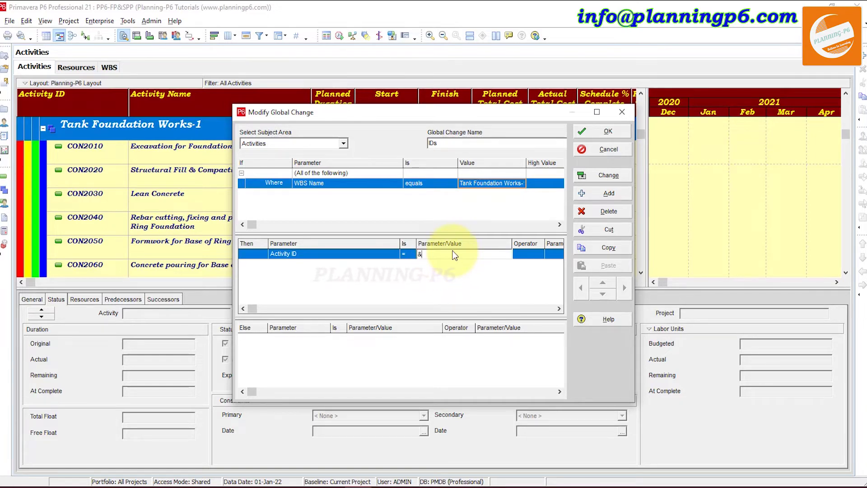
click(520, 253)
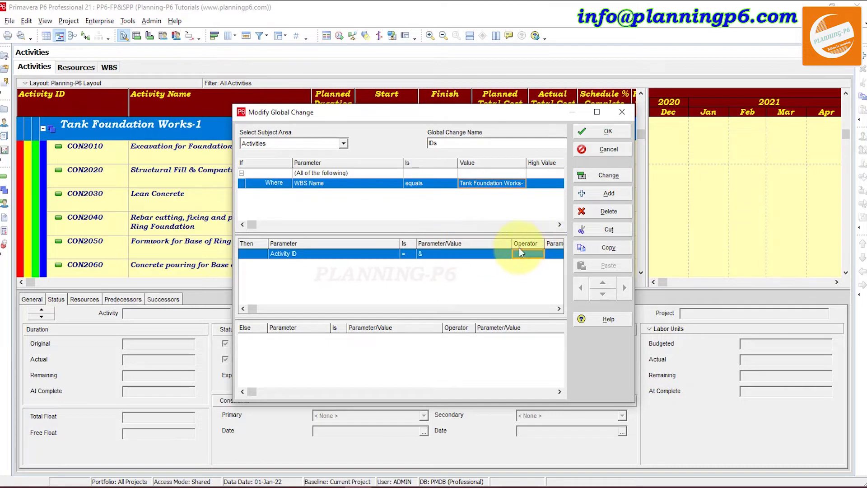
double_click(401, 245)
Step: Replace the custom text of the Activity ID statement with P6
click(387, 252)
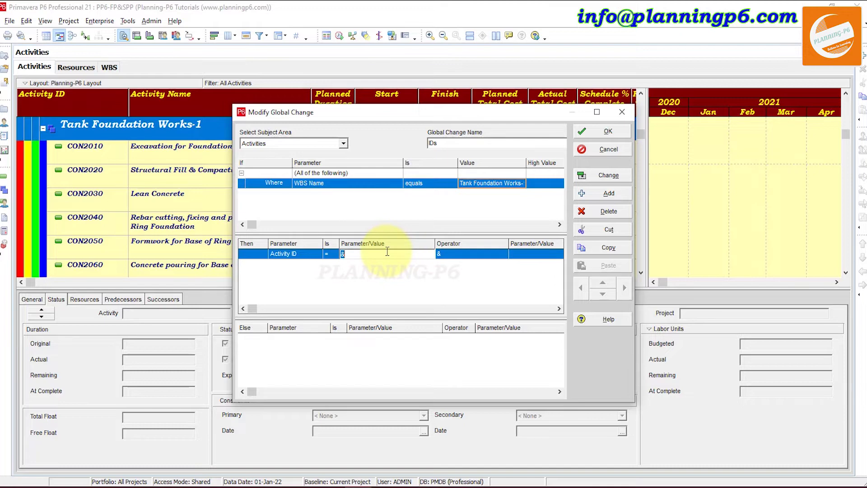
text(E)
key(BackSpace)
text(P6)
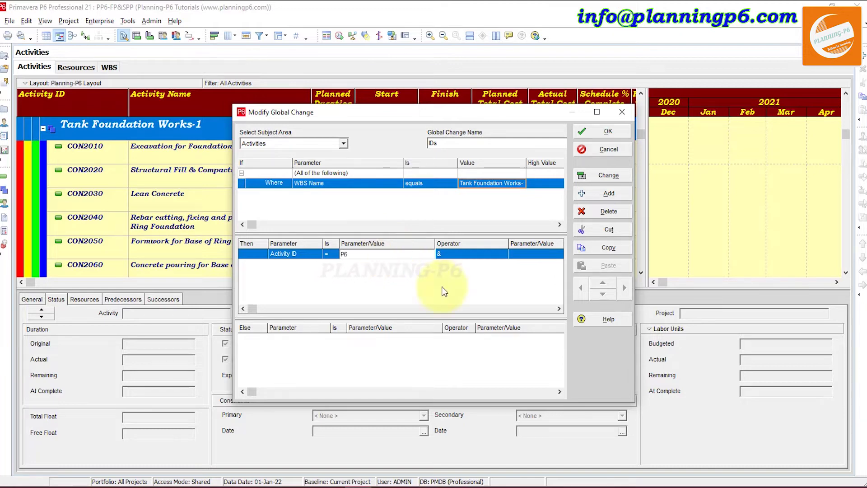
click(519, 254)
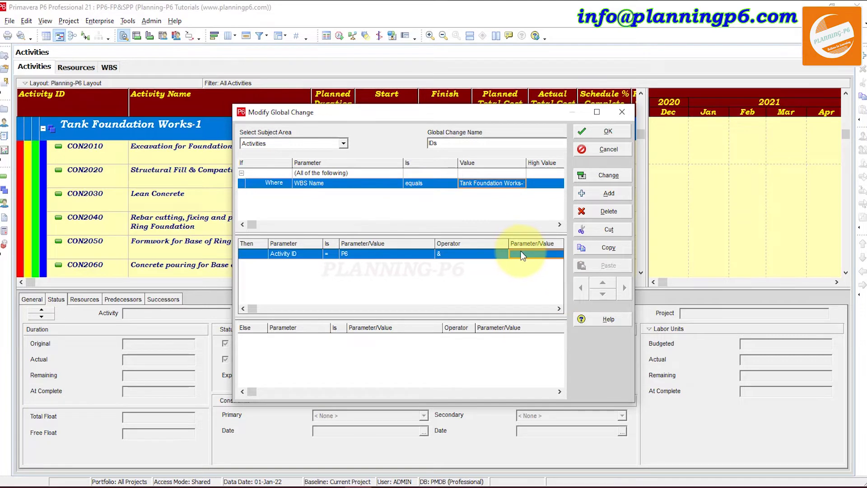
Step: Change the custom text to CON and set the second Parameter/Value after the & operator to Activity ID
click(382, 254)
text(CON)
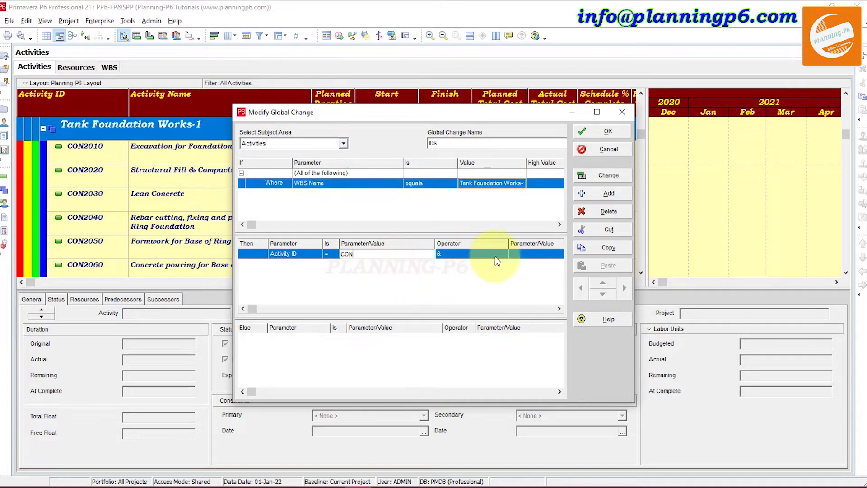
click(522, 253)
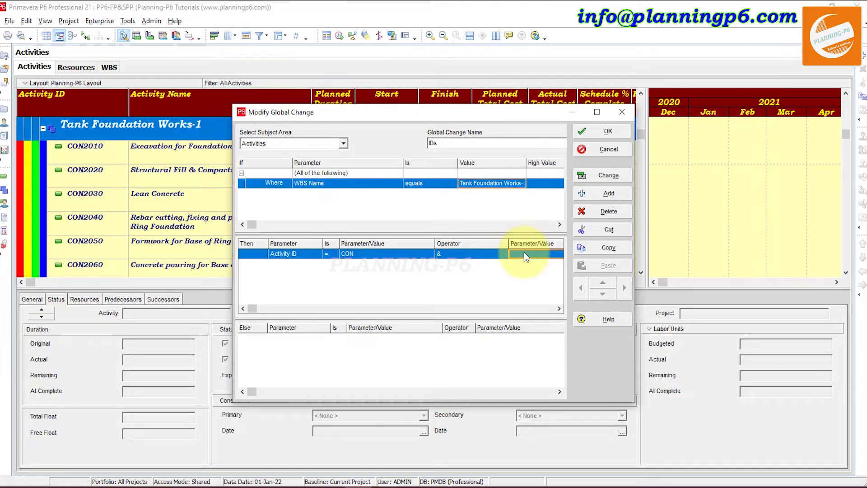
click(524, 253)
click(524, 253)
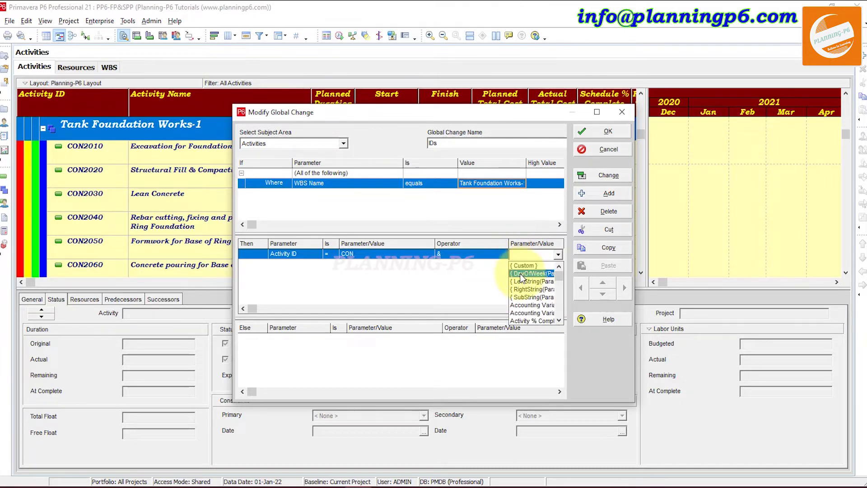
scroll(527, 289, down, 2)
click(529, 298)
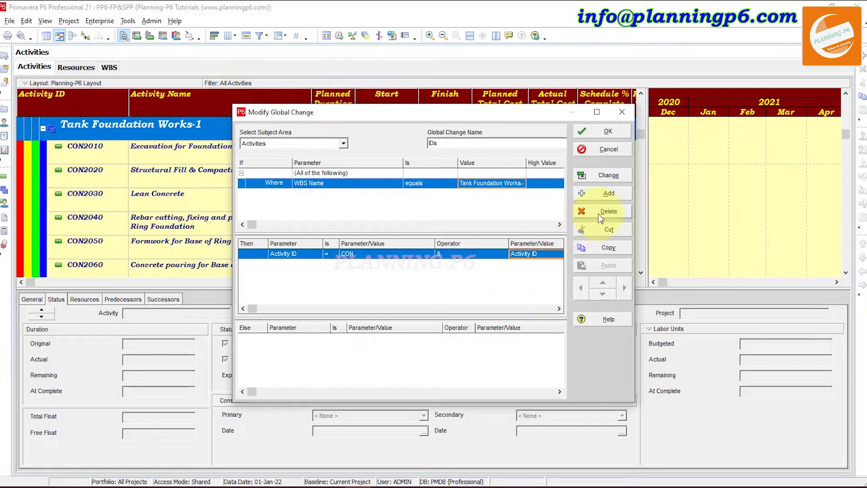
Step: Run the IDs global change and commit its changes without saving the log file
click(254, 341)
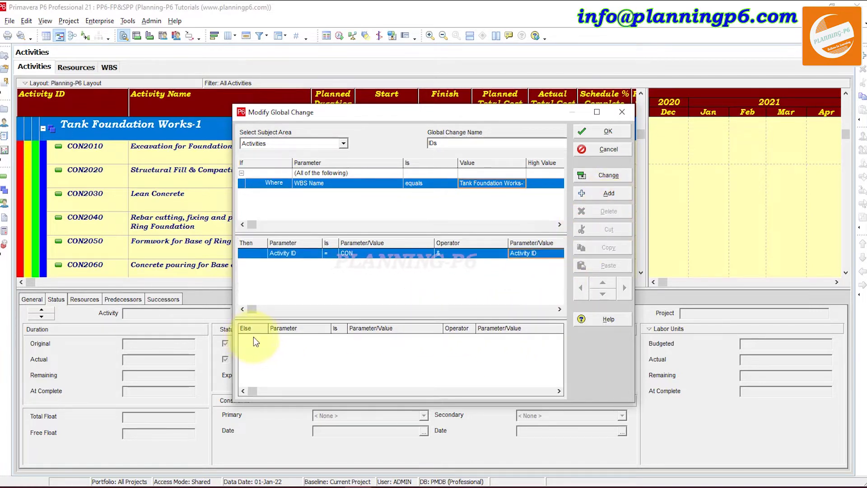
click(604, 175)
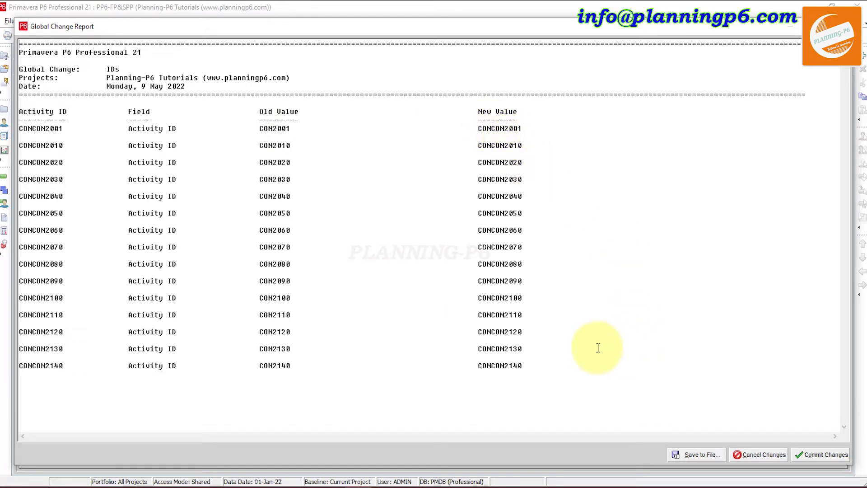
click(745, 455)
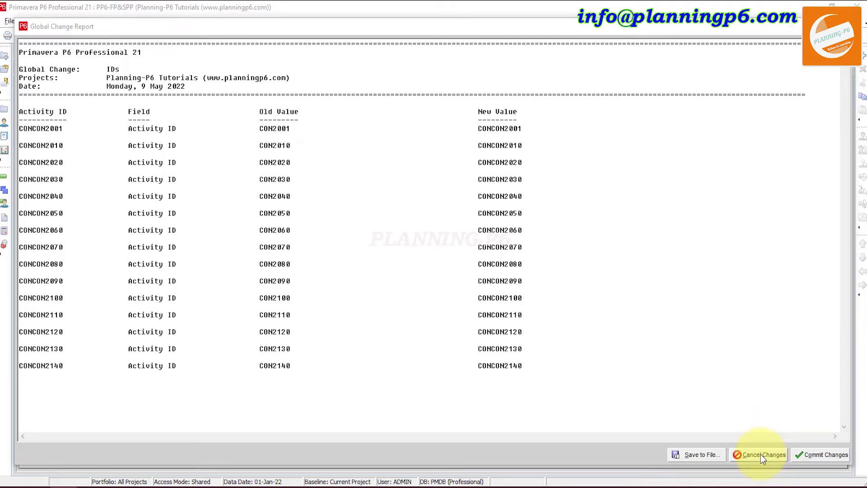
click(817, 456)
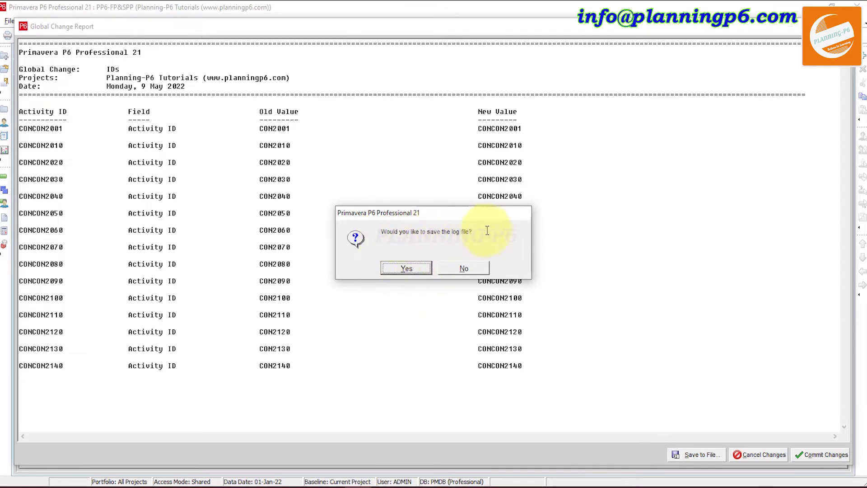
click(397, 270)
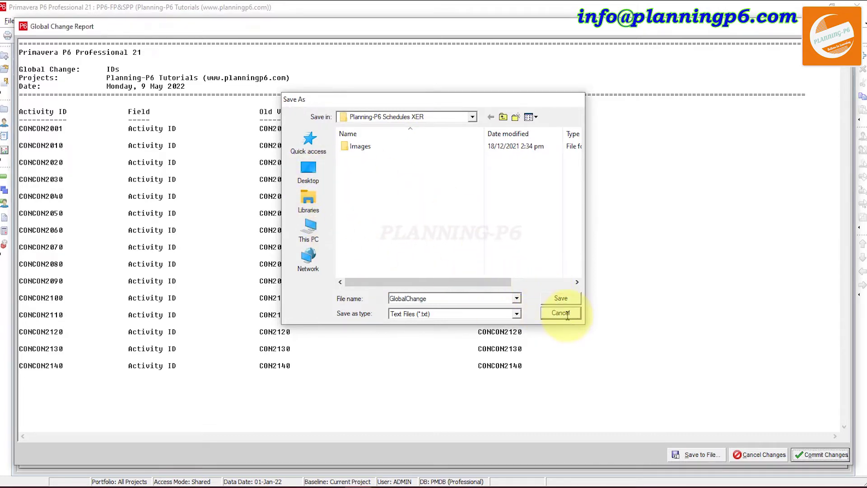
click(560, 313)
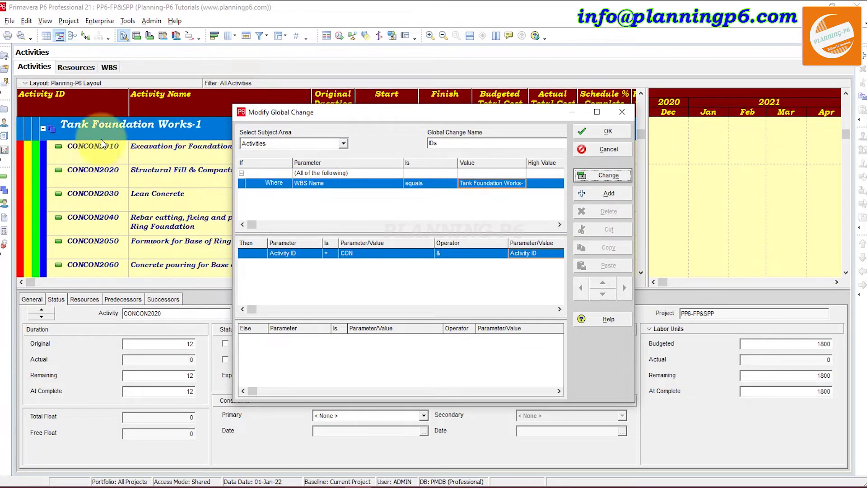
Step: Check the activity IDs under Tank Foundation Works-1, then accept the IDs global change definition and close the global change list
scroll(93, 163, down, 3)
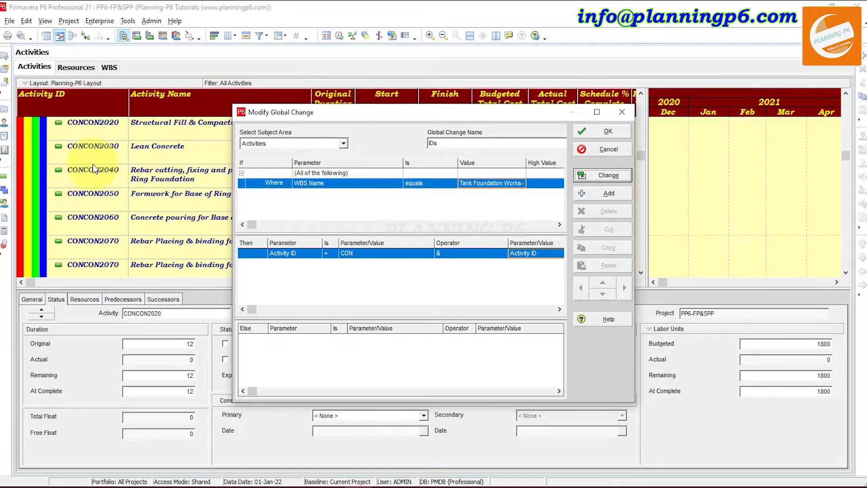
scroll(95, 162, up, 4)
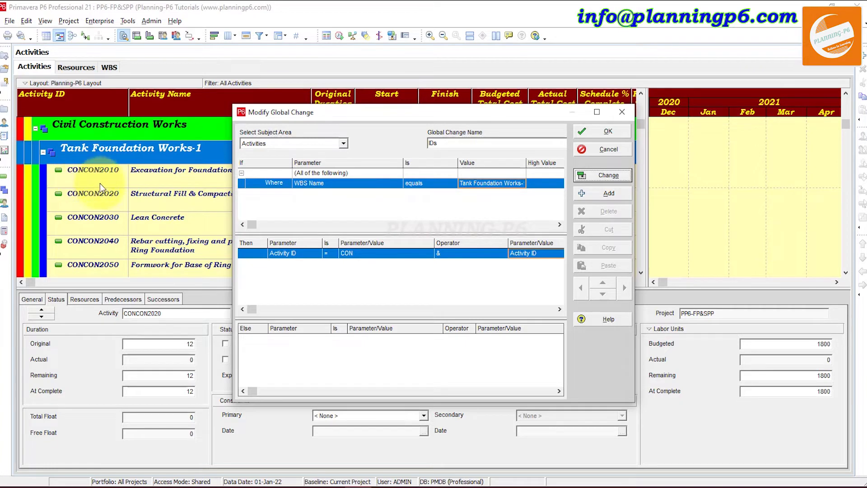
scroll(99, 183, down, 2)
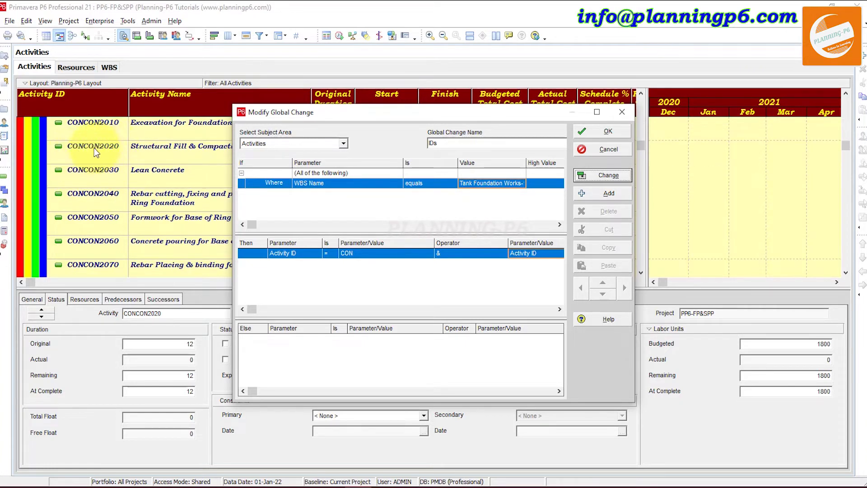
scroll(115, 161, down, 3)
scroll(113, 159, down, 2)
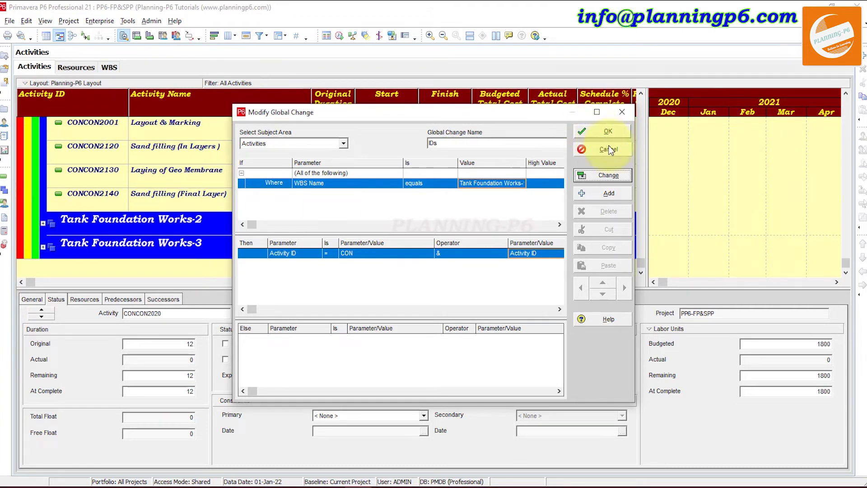
click(610, 132)
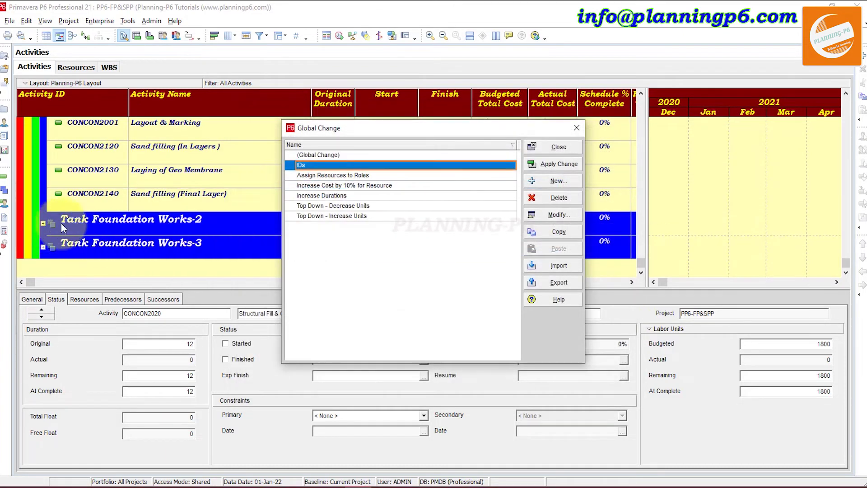
click(569, 149)
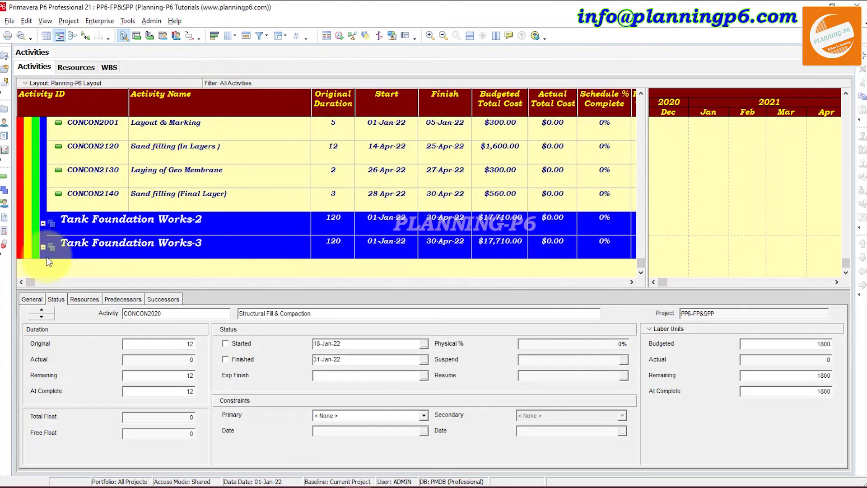
Step: Expand Tank Foundation Works-2 in the activity table
click(39, 222)
click(42, 224)
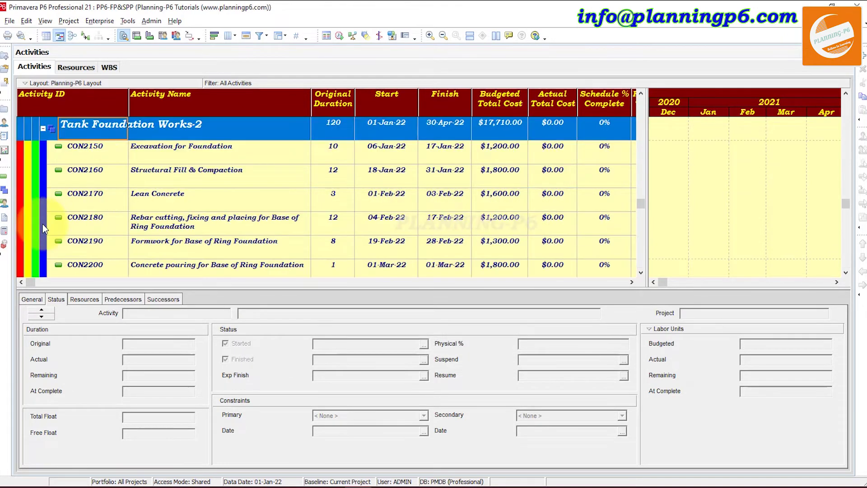
Step: Check the activity IDs under Tank Foundation Works-1 and open the IDs global change for modification
scroll(81, 246, up, 1)
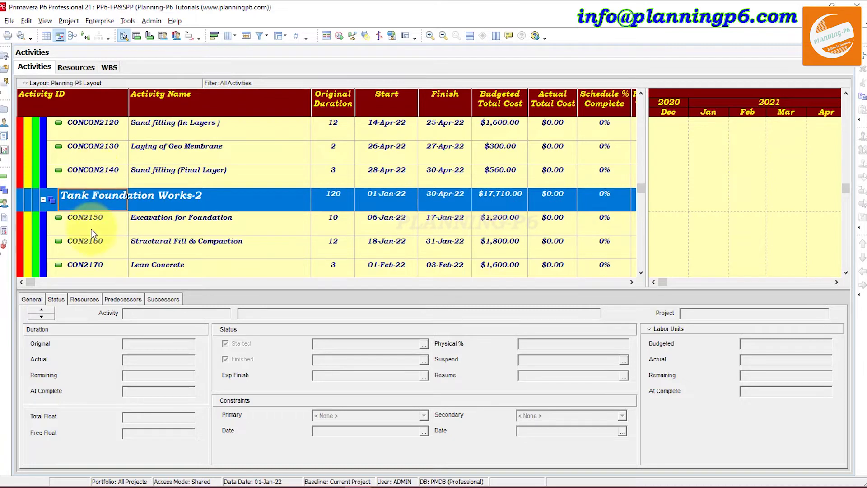
scroll(134, 199, up, 5)
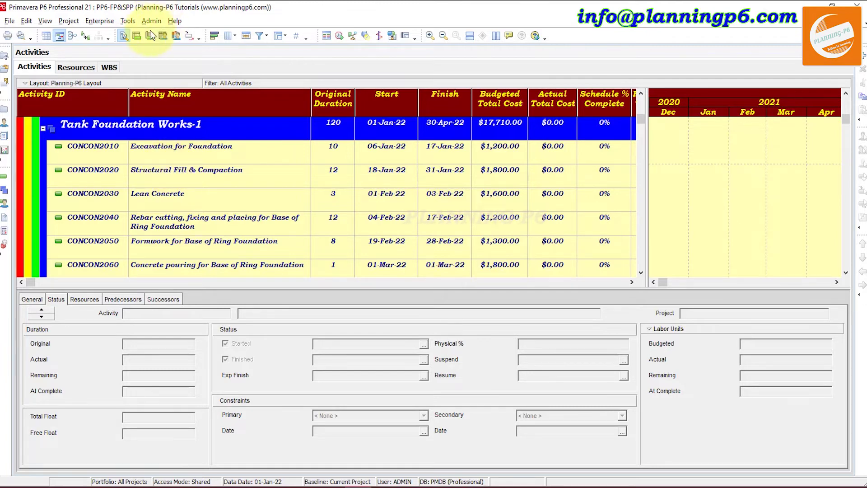
click(128, 21)
click(156, 99)
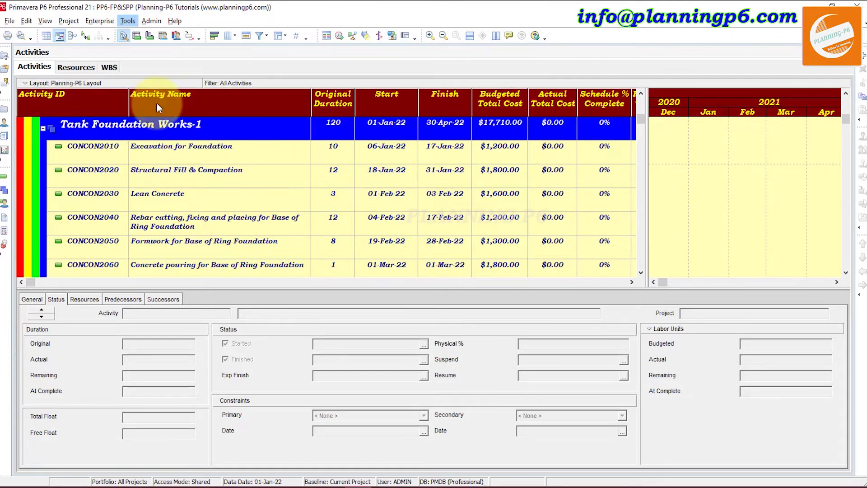
click(326, 176)
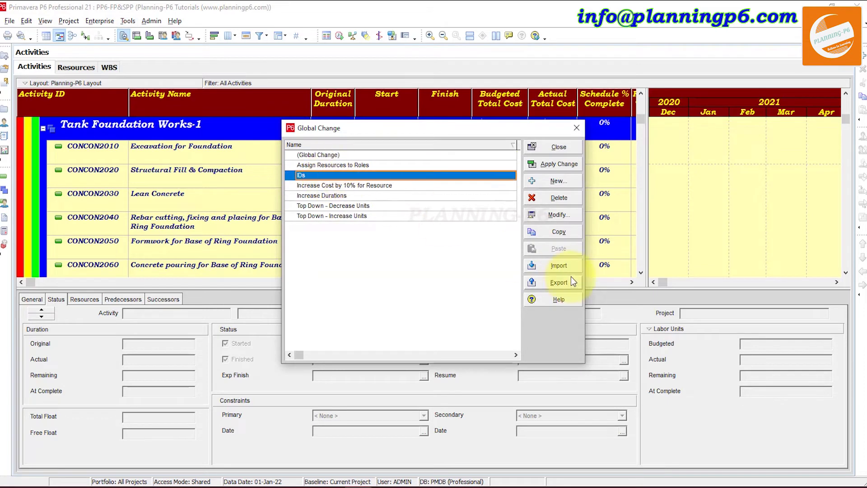
click(557, 215)
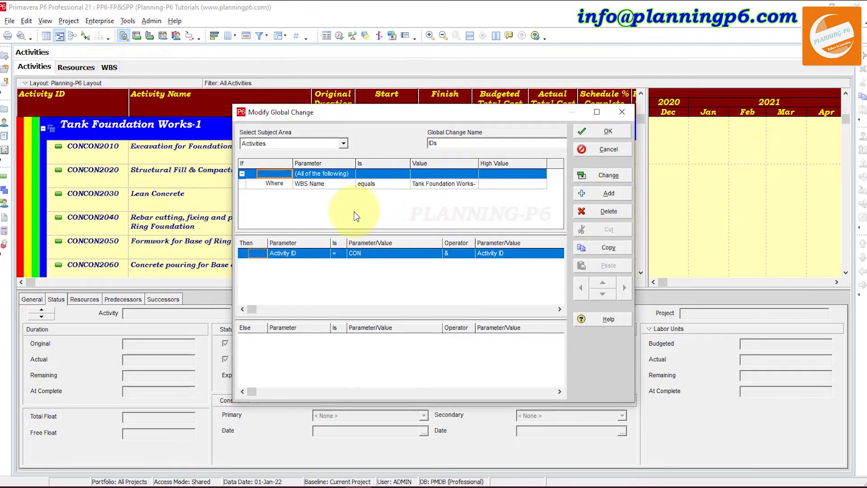
Step: Change the parameter of the Where condition in the IDs global change to (Any of the following)
click(326, 183)
click(326, 183)
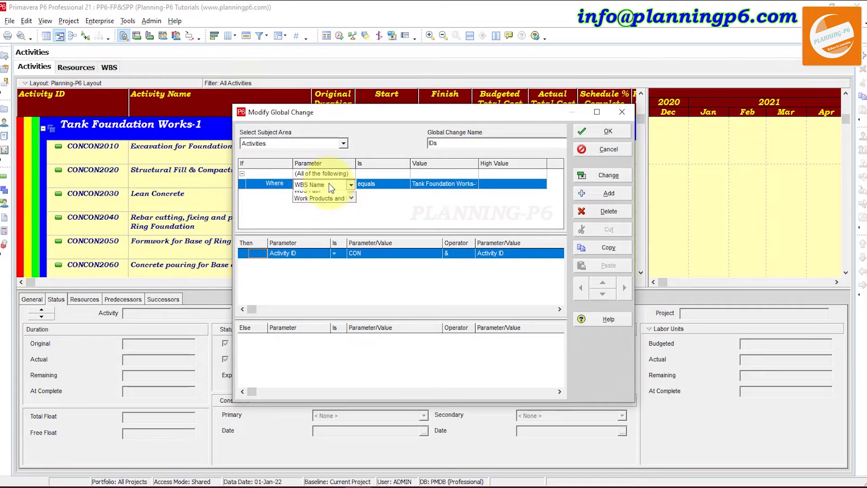
scroll(328, 211, up, 3)
scroll(343, 223, up, 10)
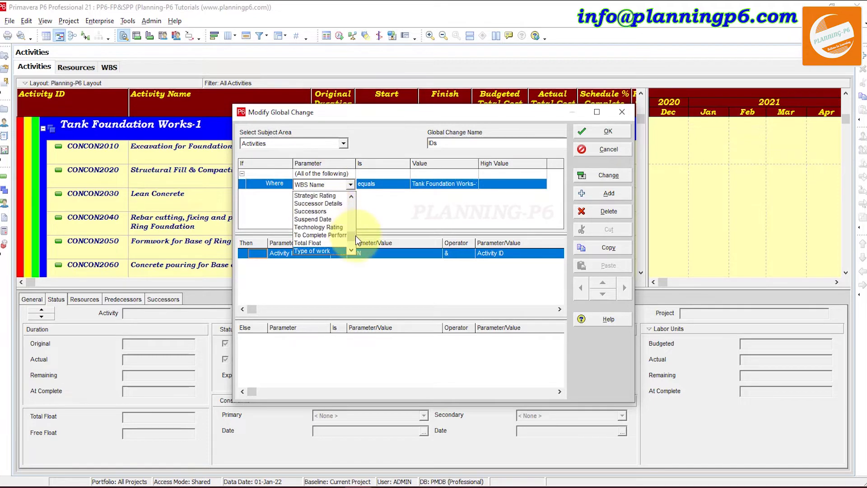
click(374, 221)
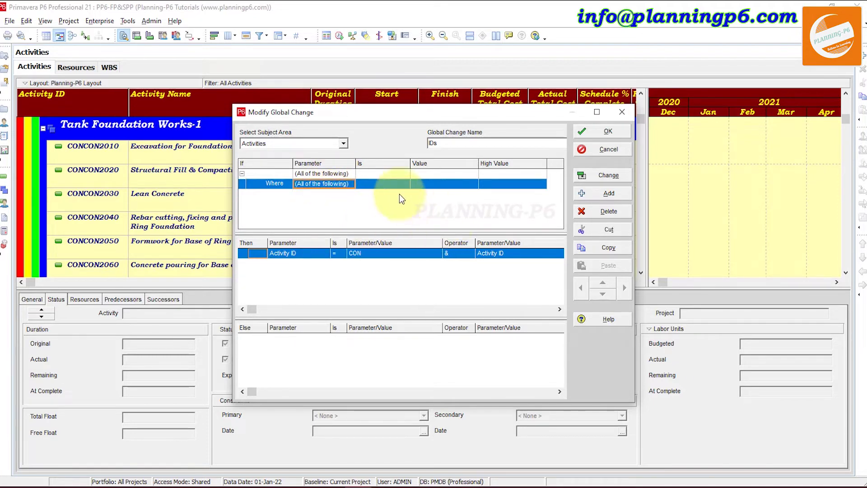
click(421, 184)
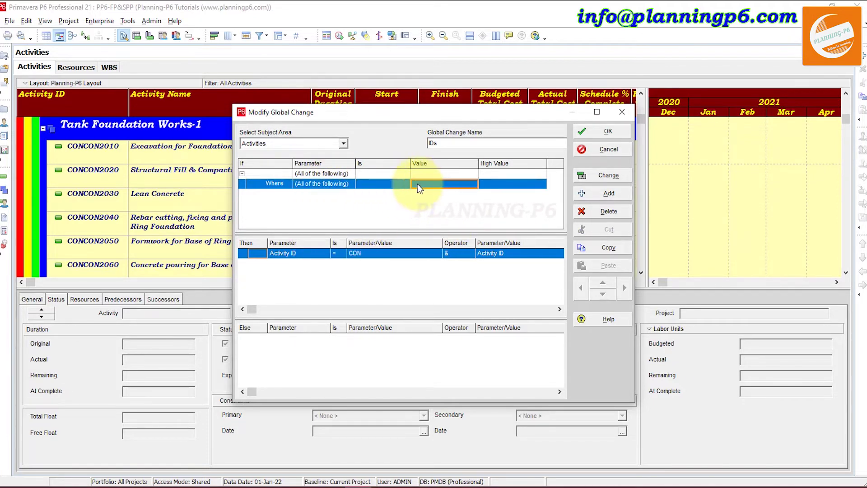
click(329, 182)
click(330, 184)
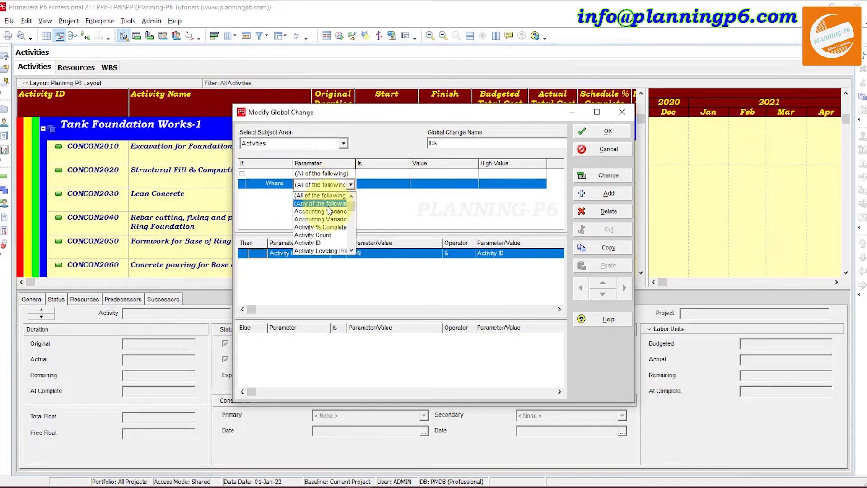
click(327, 205)
Step: Browse the parameters available for the Where condition, returning the selection to (Any of the following)
click(381, 186)
click(332, 186)
click(330, 184)
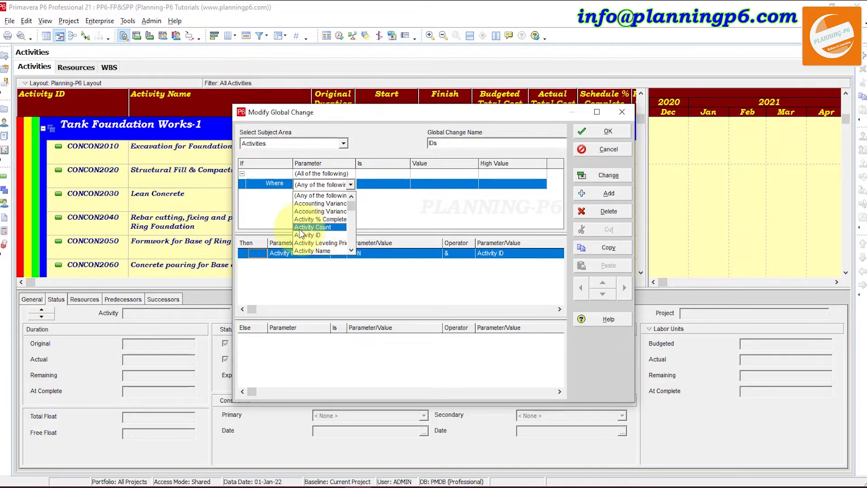
scroll(143, 199, up, 1)
scroll(107, 186, up, 2)
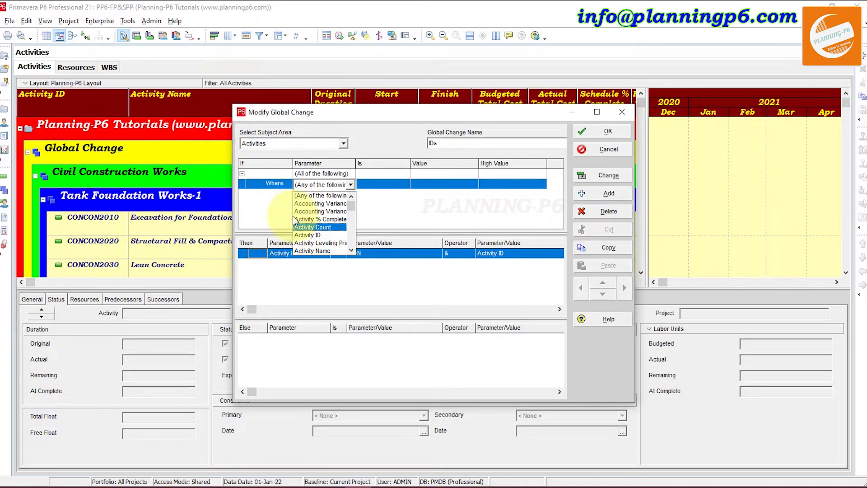
scroll(326, 217, down, 10)
key(g)
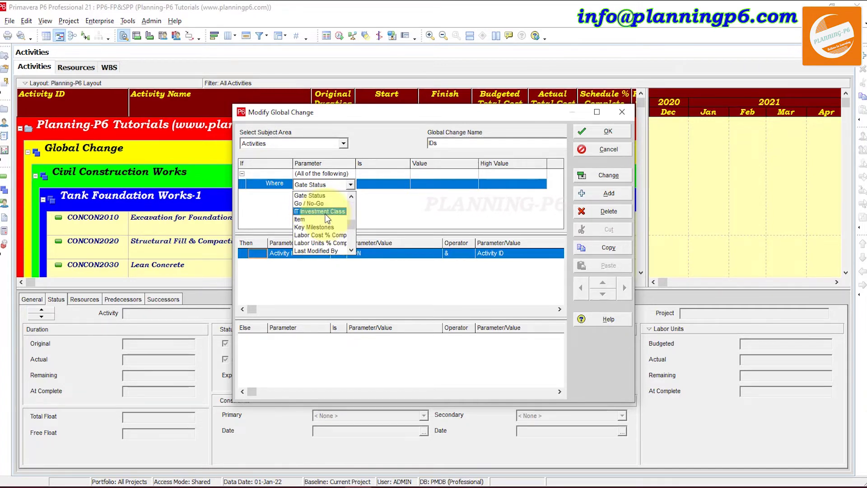
scroll(320, 217, down, 5)
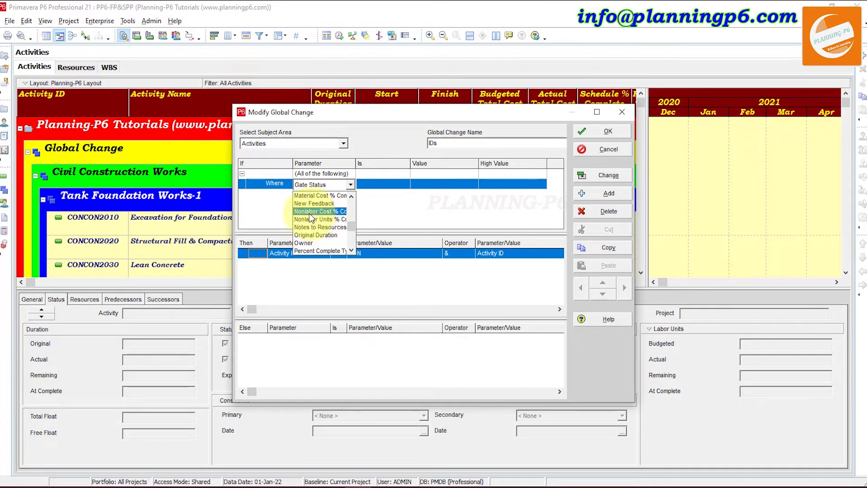
key(c)
scroll(316, 213, down, 8)
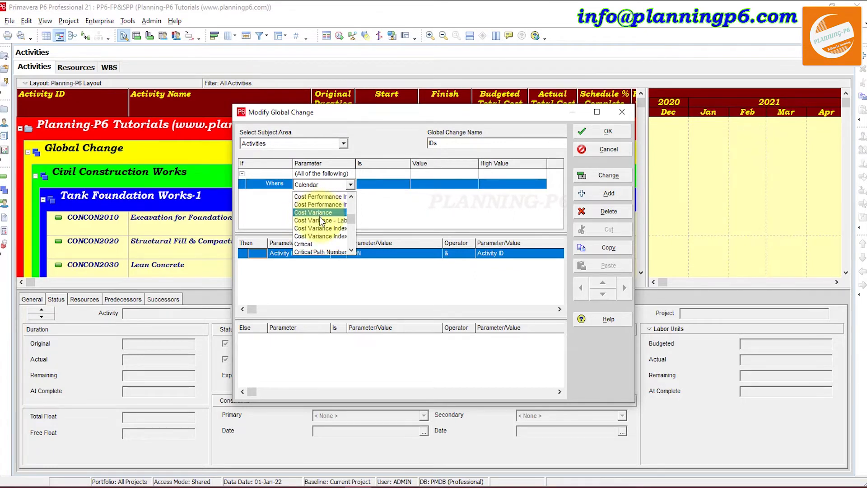
key(parenleft)
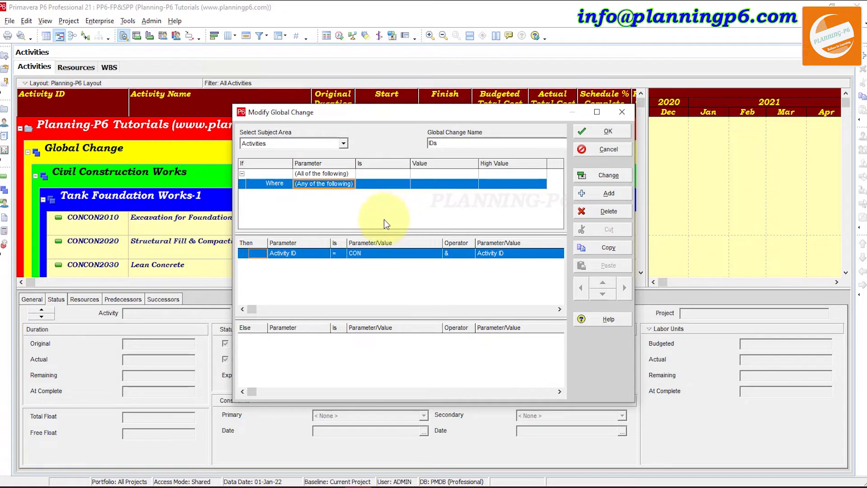
Step: Keep (Any of the following) as the Where parameter and accept the modified IDs global change
click(343, 185)
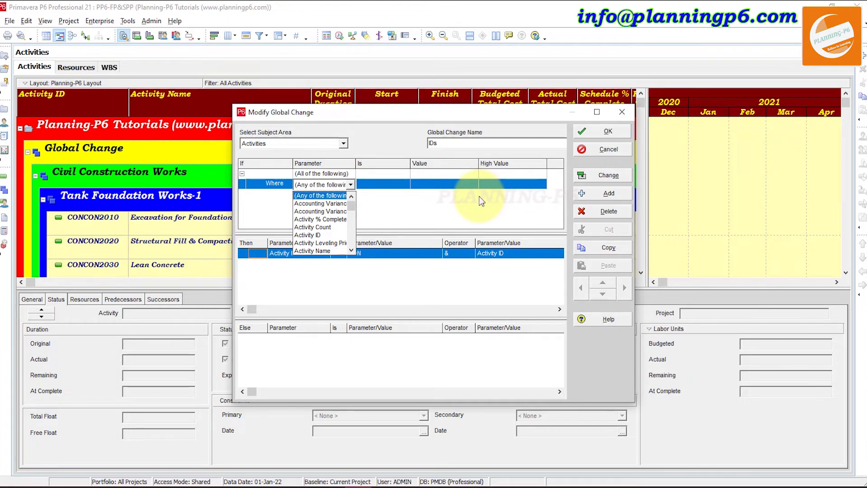
click(623, 108)
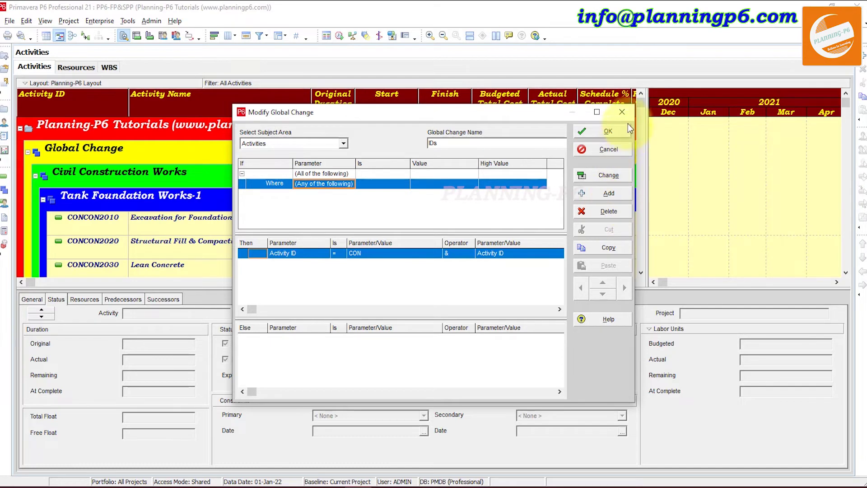
click(608, 130)
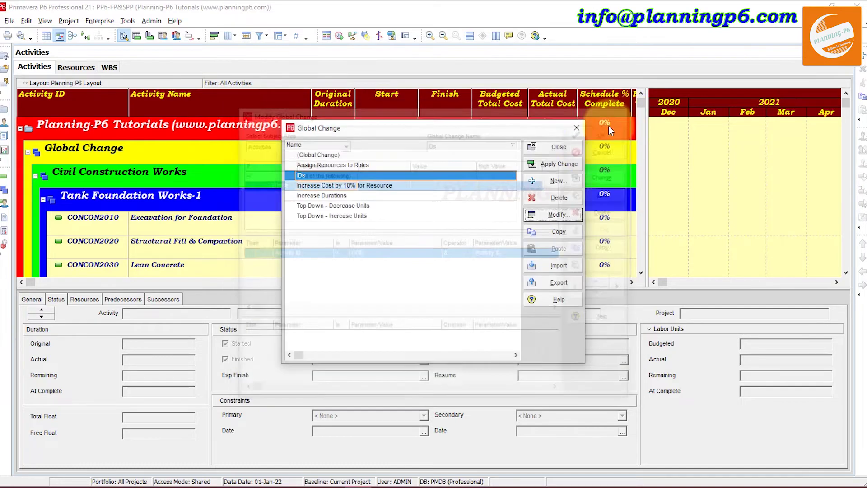
Step: Create a new global change for activities and name it Clander
click(549, 177)
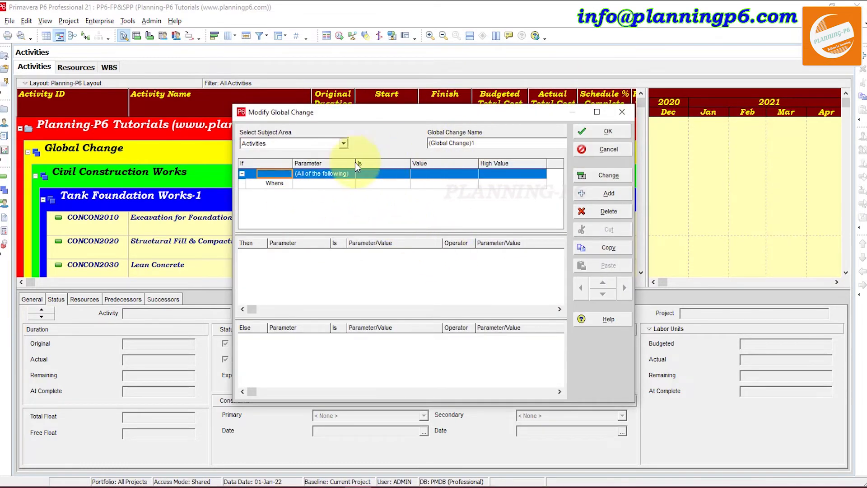
drag(482, 143, 394, 140)
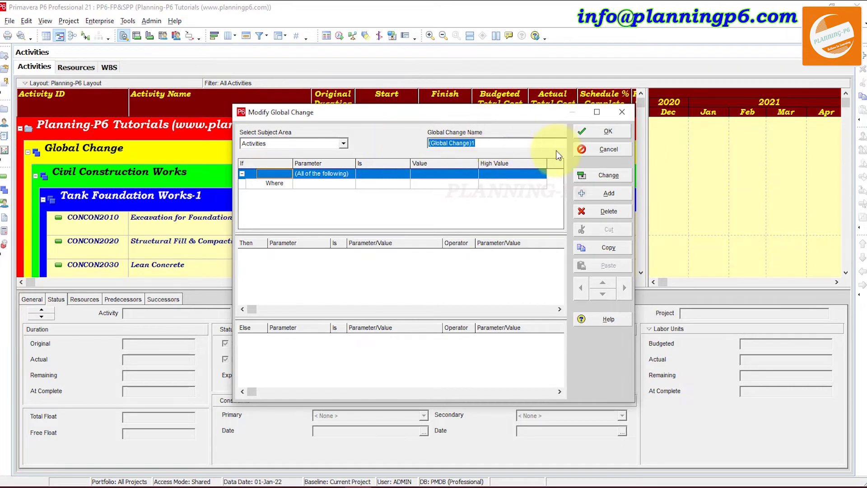
text(Clander)
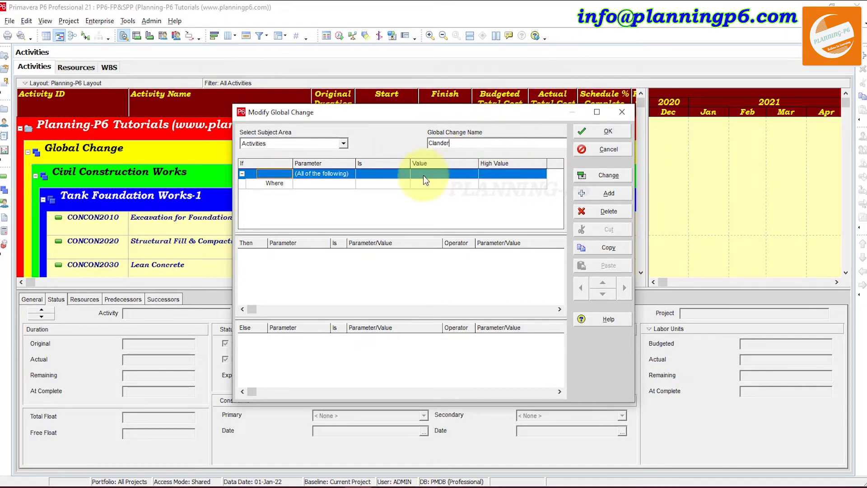
Step: Set the Where condition of the Clander global change to Calendar with the operator is not equal to
click(322, 183)
click(327, 183)
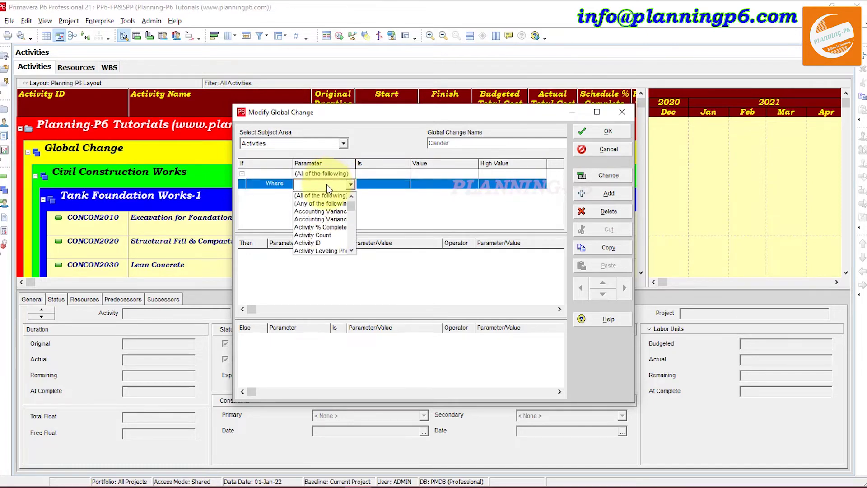
scroll(322, 185, down, 10)
click(321, 200)
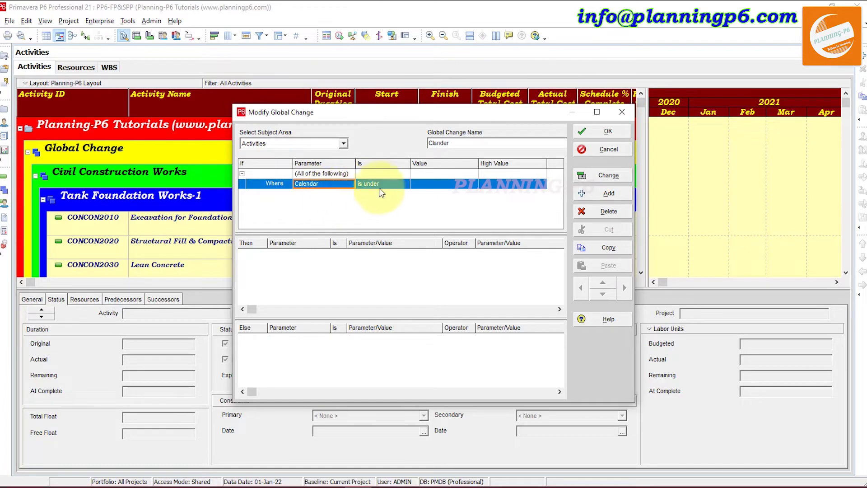
click(382, 188)
click(382, 187)
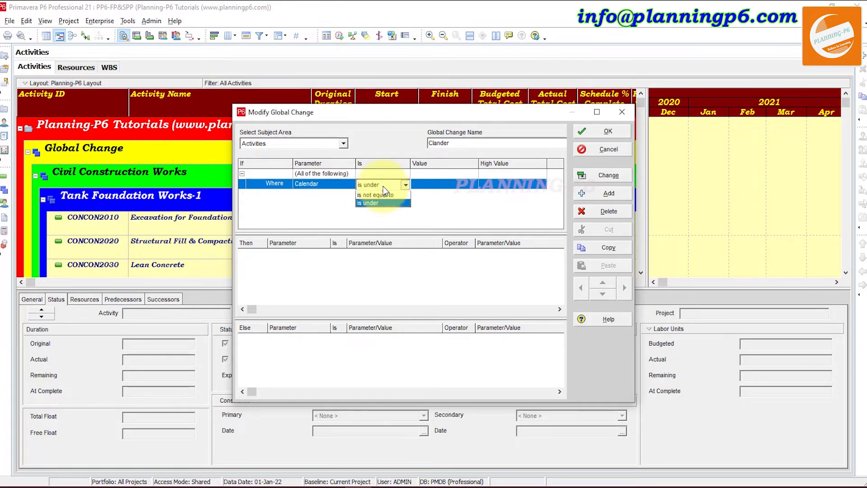
click(379, 204)
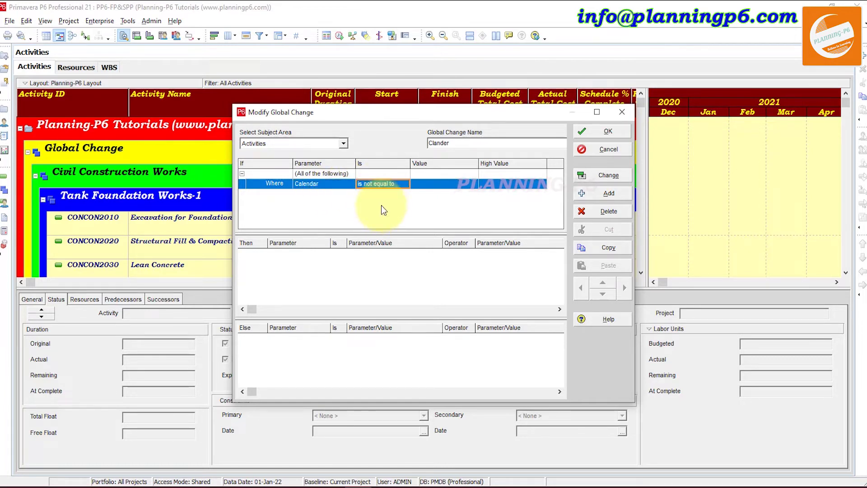
Step: Assign the global calendar 7x24 as the value of the Where condition
click(449, 185)
click(448, 183)
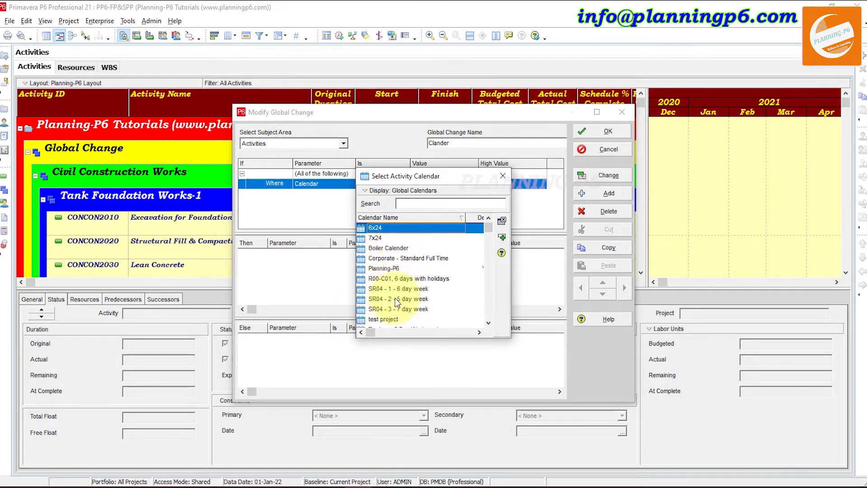
click(406, 308)
scroll(398, 302, down, 1)
scroll(397, 309, up, 1)
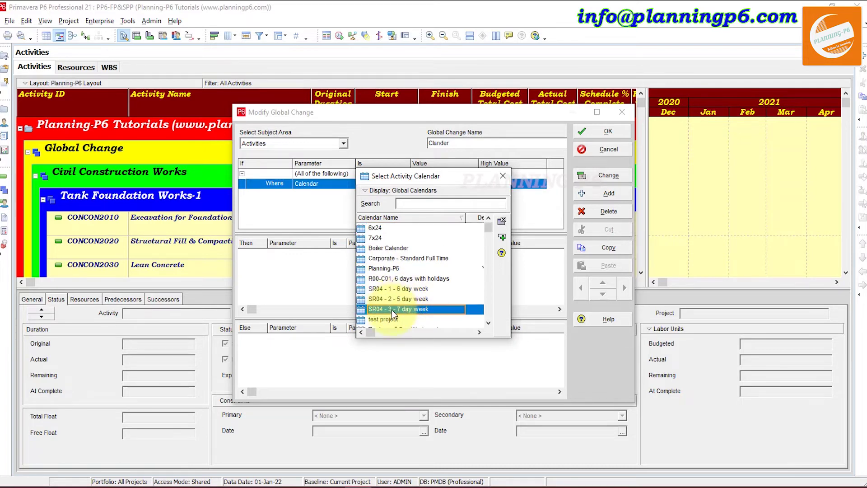
click(381, 238)
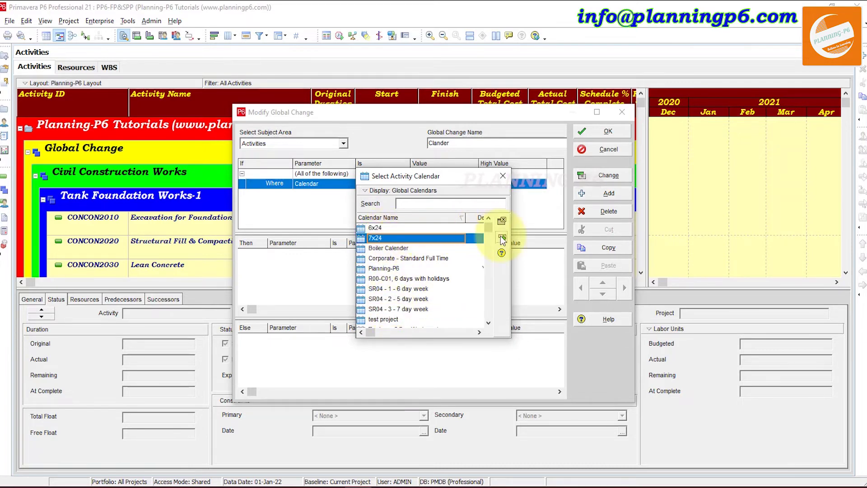
click(501, 237)
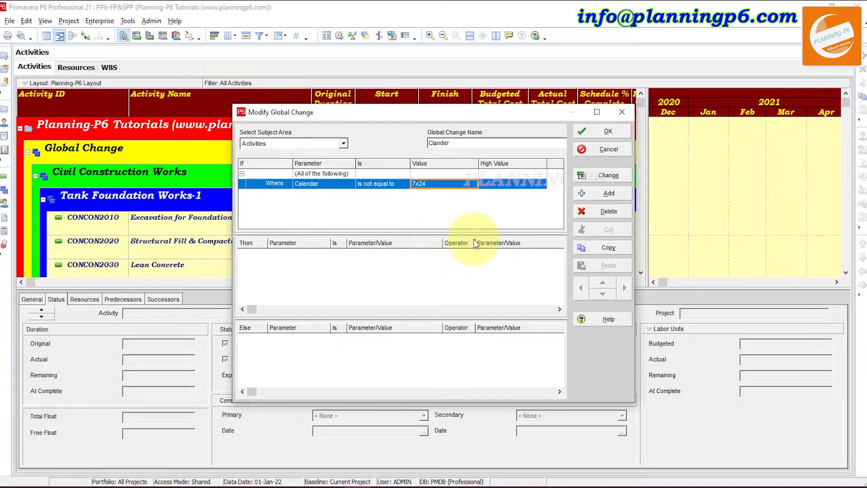
Step: Add a Then statement to the Clander global change with Calendar as its parameter
click(300, 278)
click(602, 195)
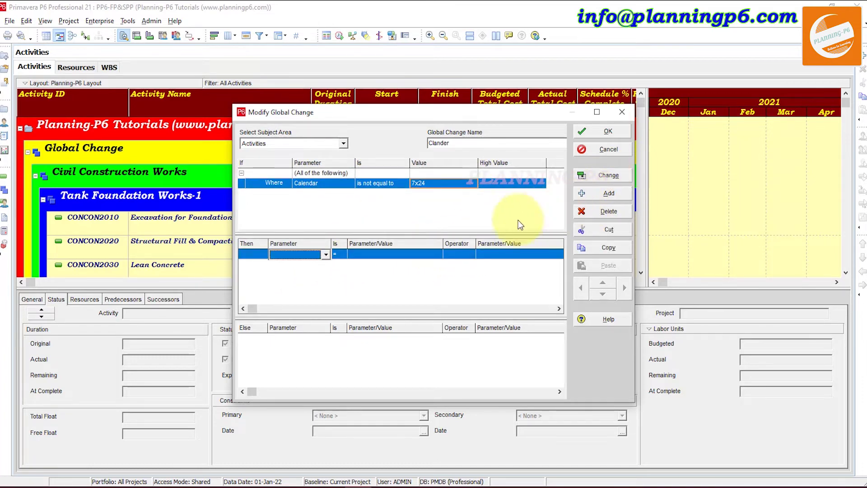
click(298, 255)
scroll(297, 289, down, 3)
click(294, 293)
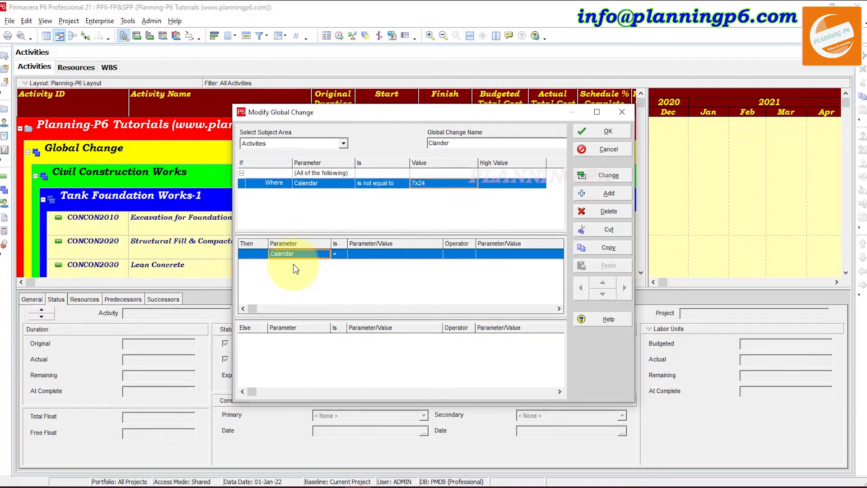
Step: Set the Then statement's Parameter/Value to the 6x24 calendar and run the Clander global change
click(371, 252)
click(370, 252)
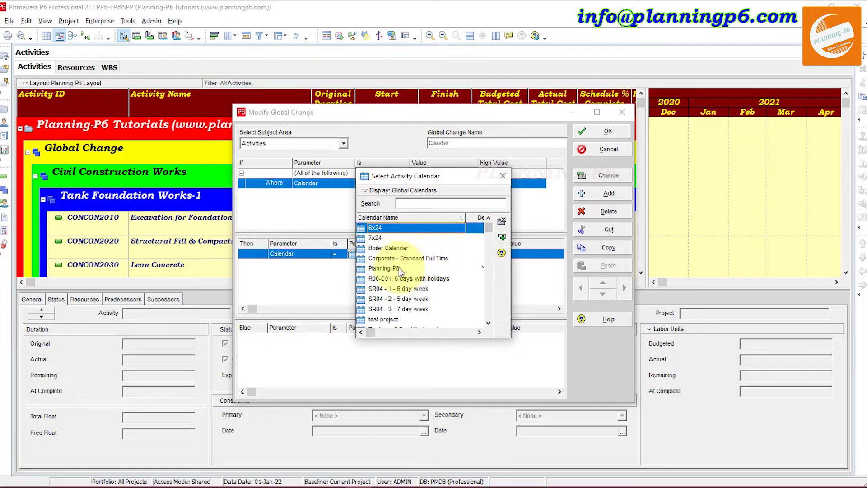
click(502, 238)
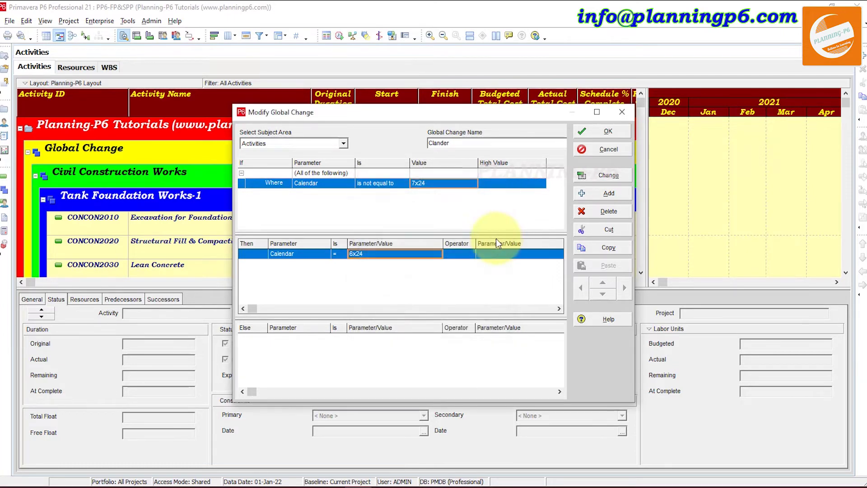
click(608, 175)
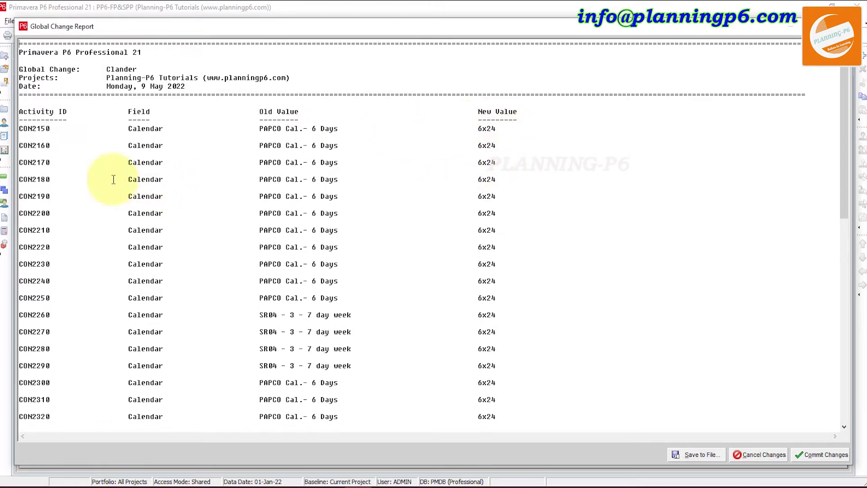
Step: Review the Clander change report, commit the changes without saving a log file, and save and close the global change
scroll(193, 149, down, 3)
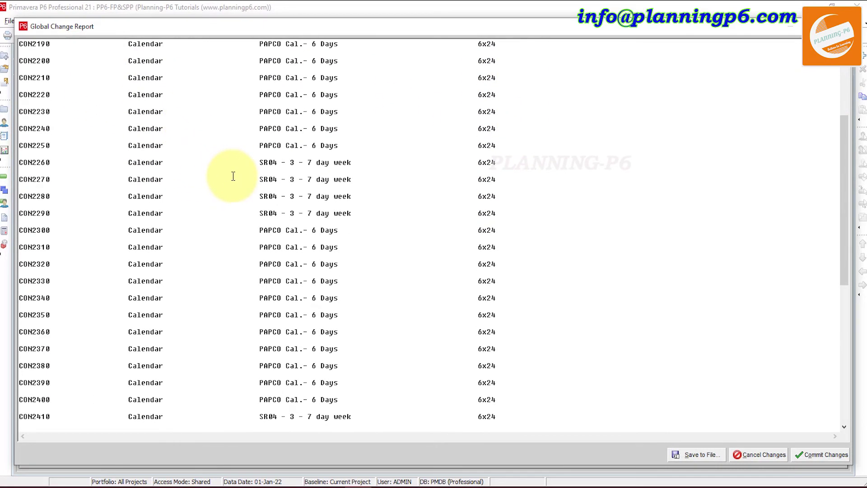
scroll(217, 176, down, 6)
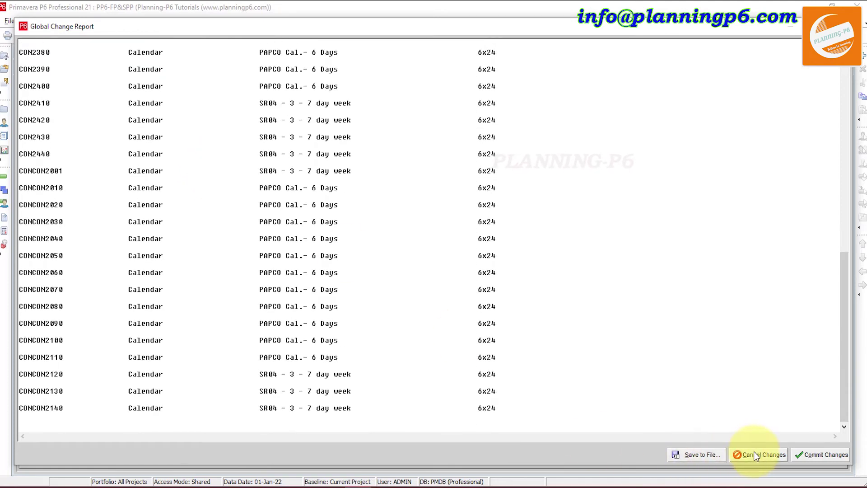
click(821, 454)
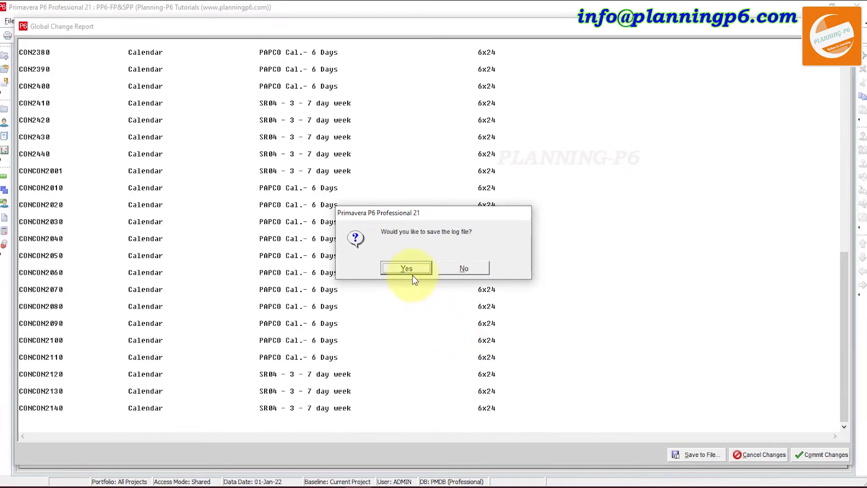
click(463, 268)
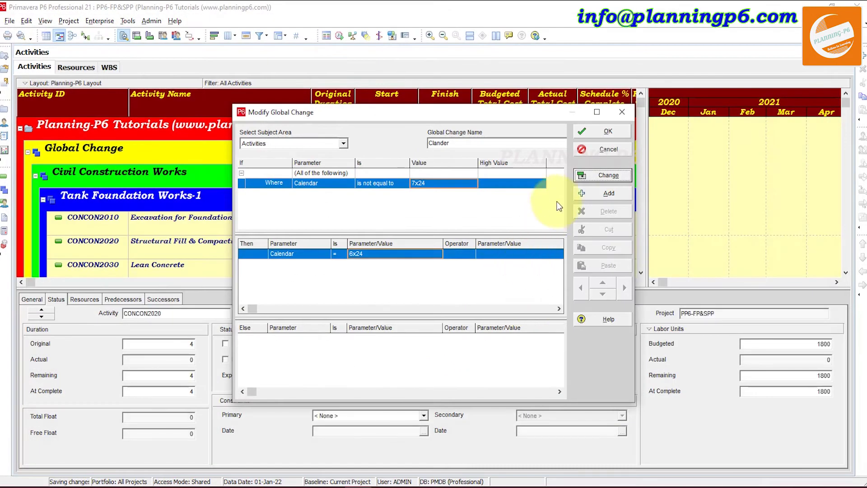
click(606, 131)
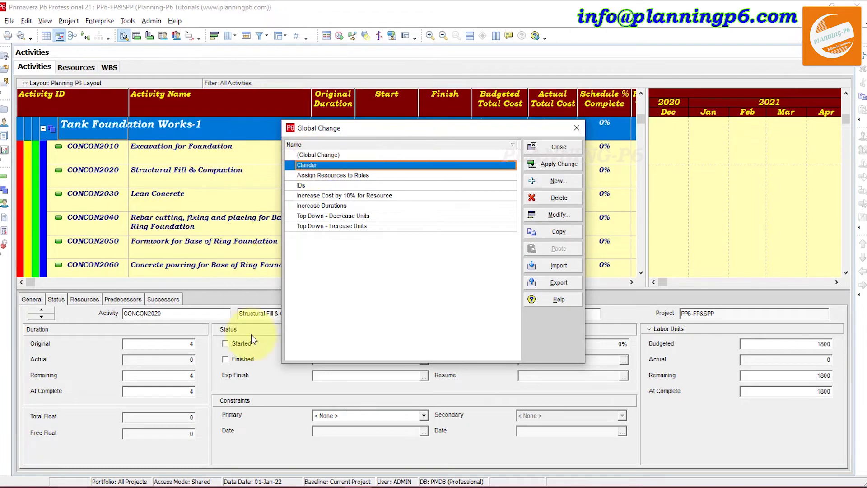
click(557, 146)
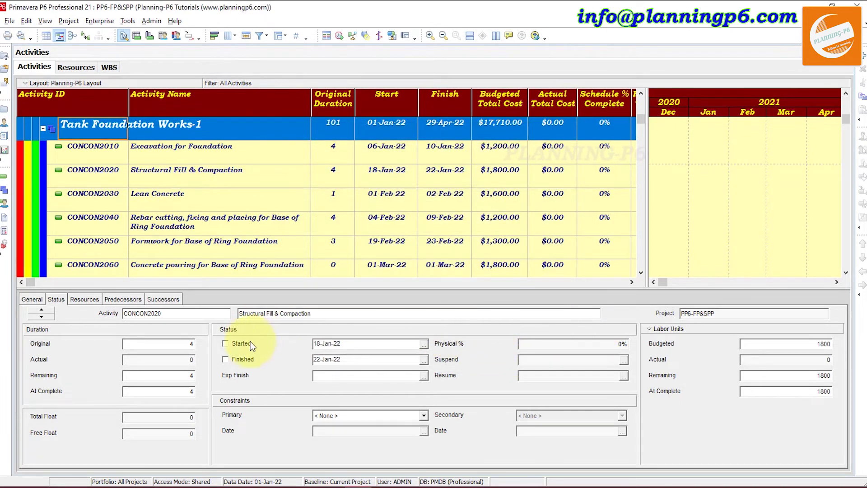
Step: Examine the activity calendar in the general details of several activities under Tank Foundation Works-1 and Tank Foundation Works-2
click(32, 299)
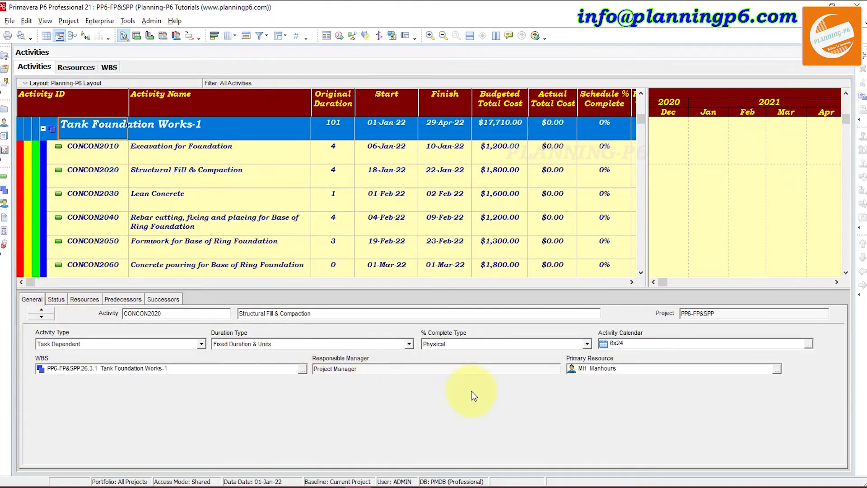
click(175, 155)
click(158, 174)
click(183, 223)
click(195, 244)
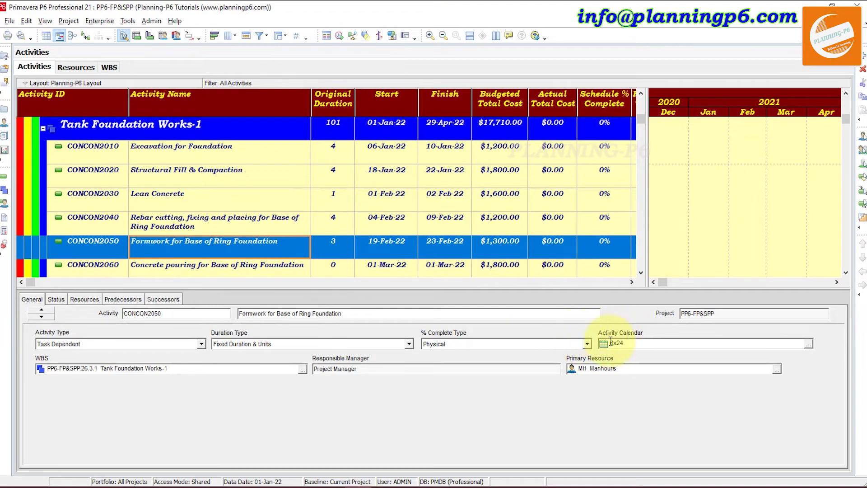
click(235, 266)
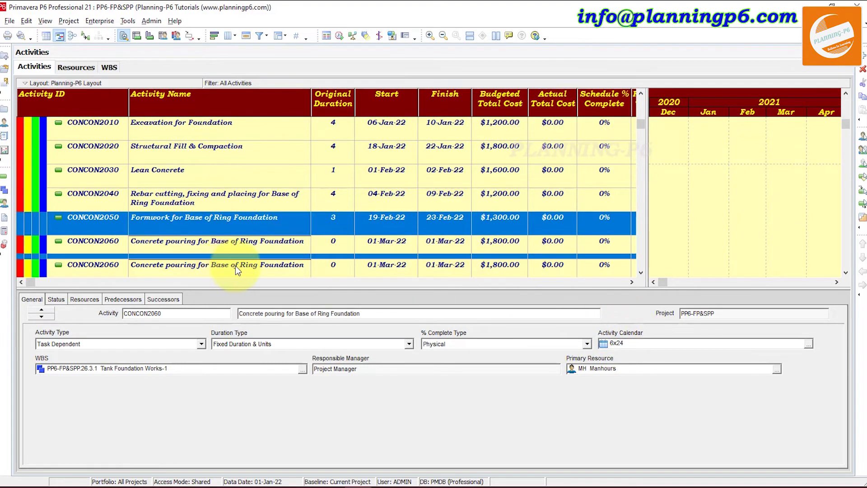
scroll(253, 197, down, 5)
scroll(244, 208, down, 5)
click(271, 244)
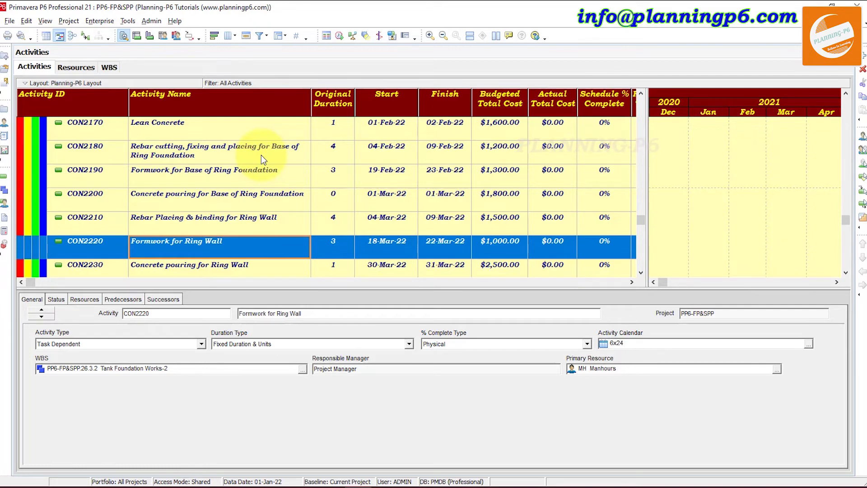
Step: Create a new global change and set its Where parameter to Original Duration
click(133, 21)
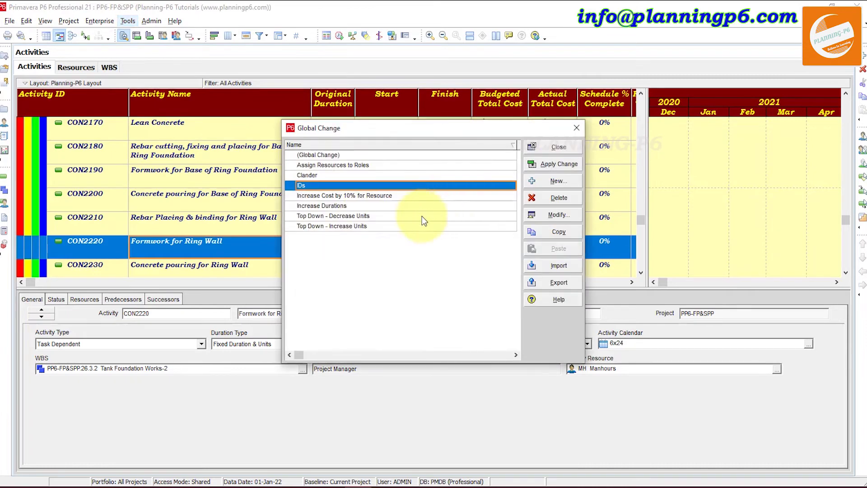
click(553, 181)
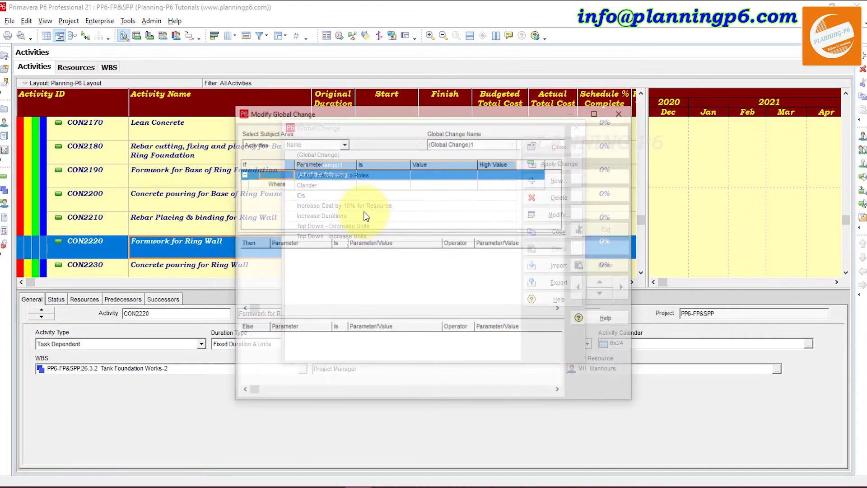
click(335, 184)
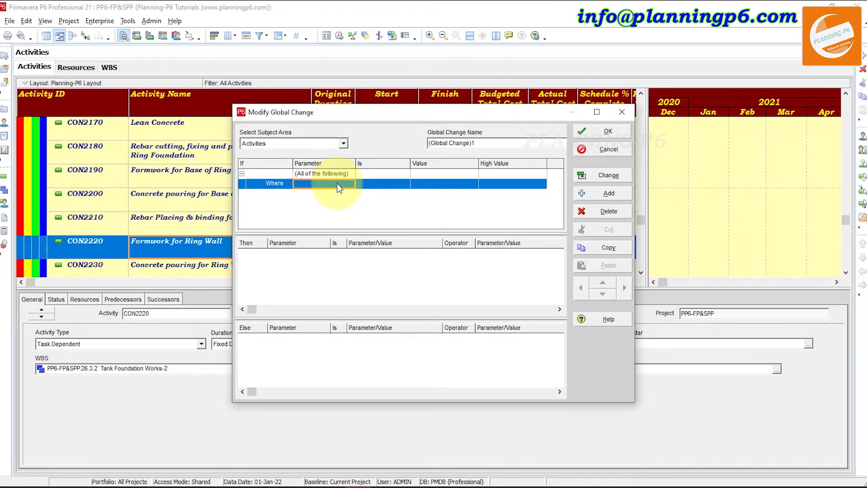
click(337, 183)
key(o)
key(r)
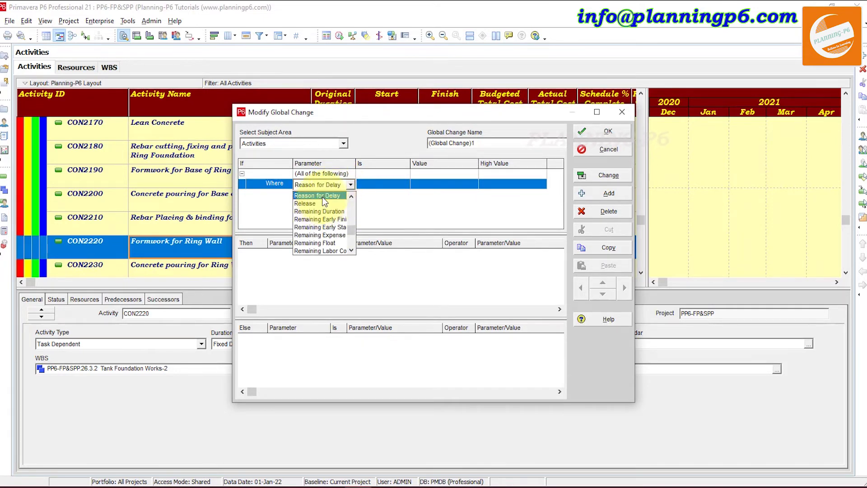
key(o)
click(323, 198)
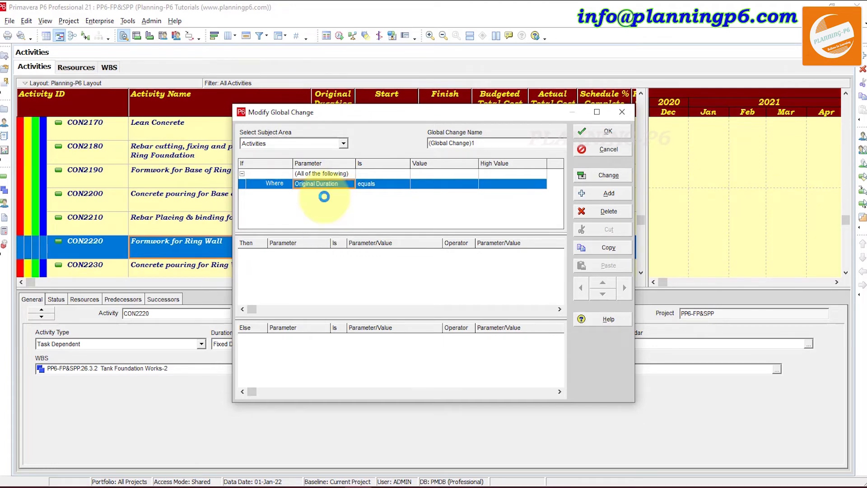
click(396, 185)
click(396, 184)
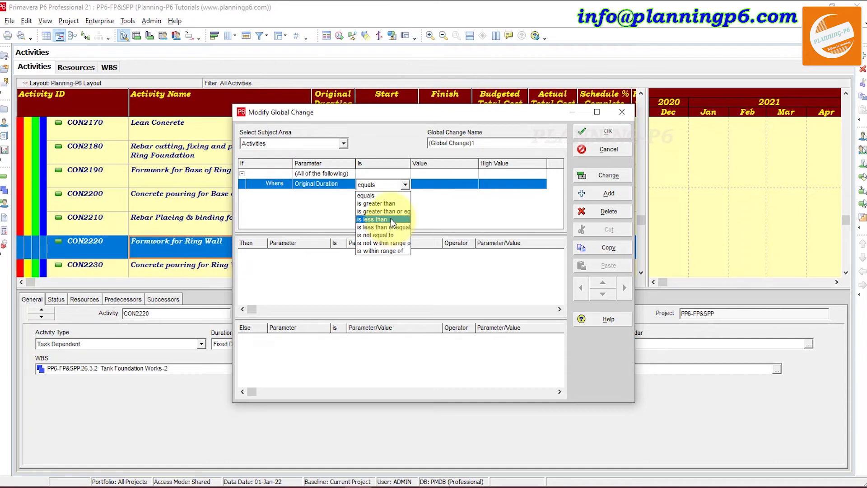
click(392, 220)
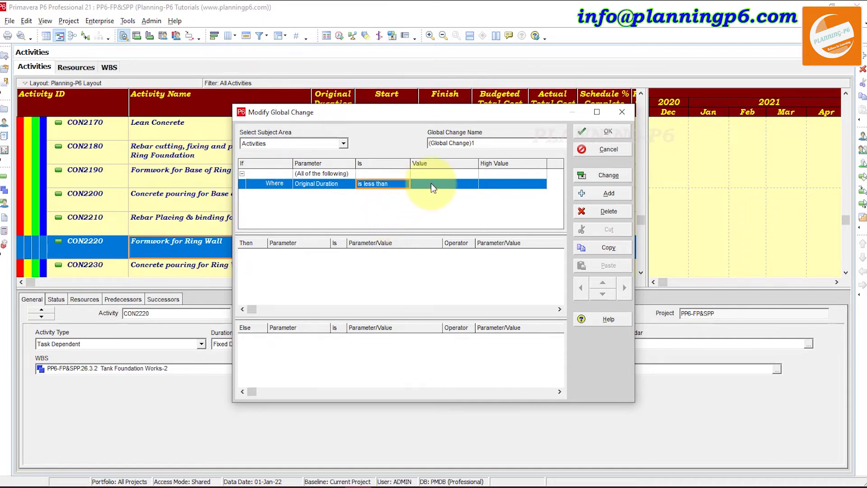
Step: Set the Original Duration condition to is greater than or equals with a value of 10d
click(391, 188)
click(391, 188)
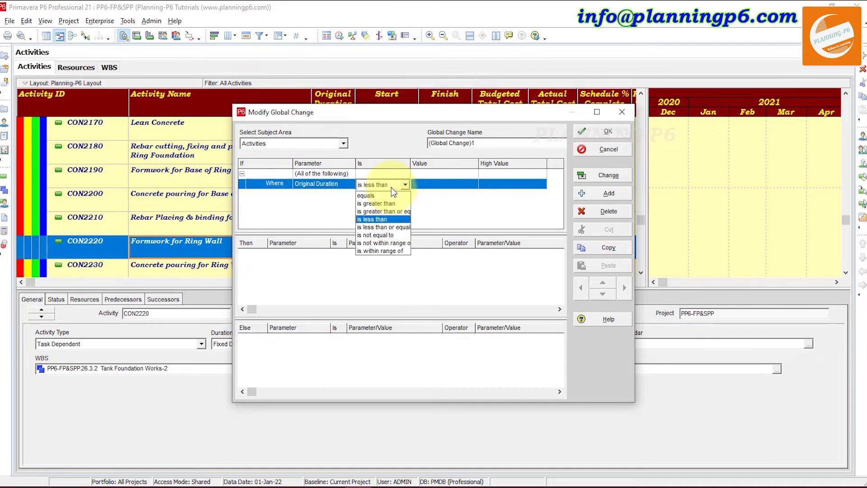
click(393, 211)
click(427, 184)
click(428, 184)
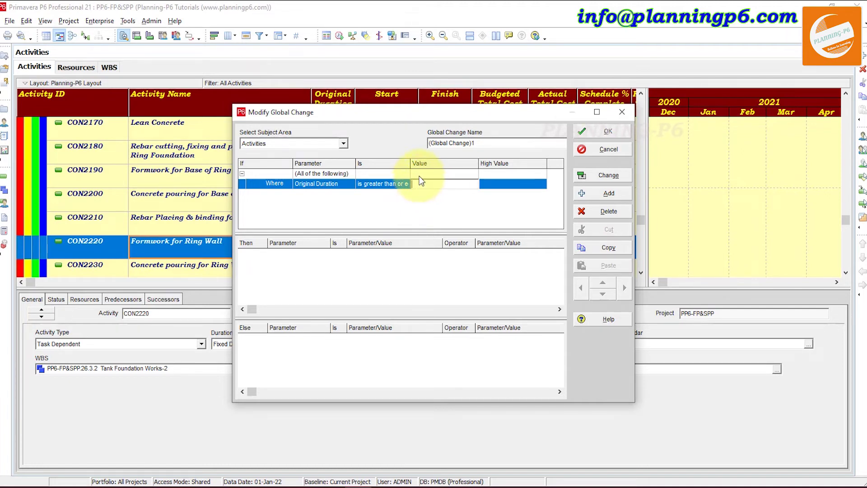
text(10d)
Step: Add a Then statement to the new global change with Calendar as its parameter
click(352, 257)
click(600, 193)
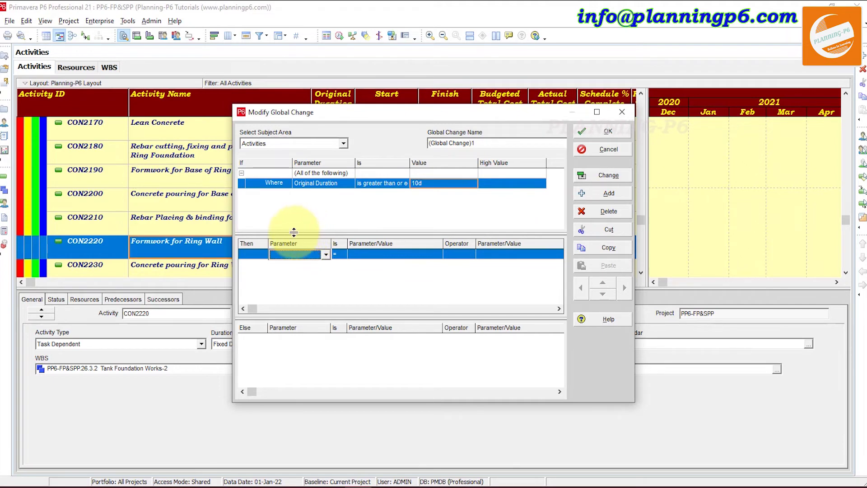
click(297, 259)
key(c)
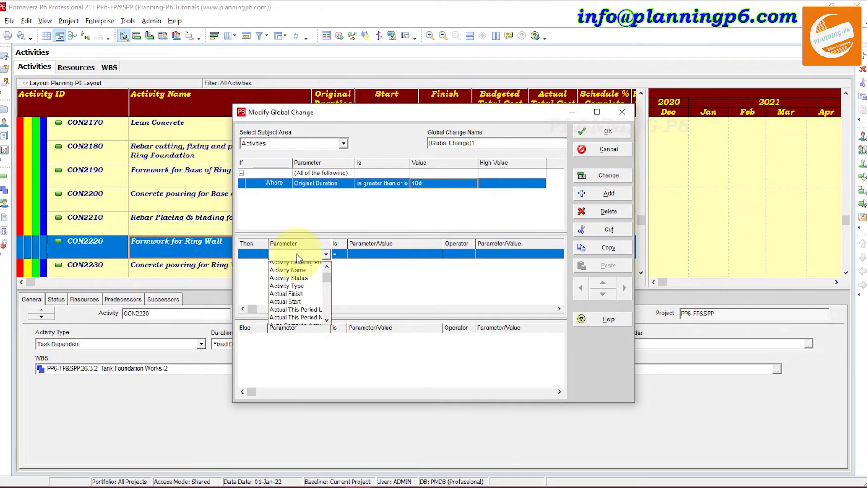
click(294, 265)
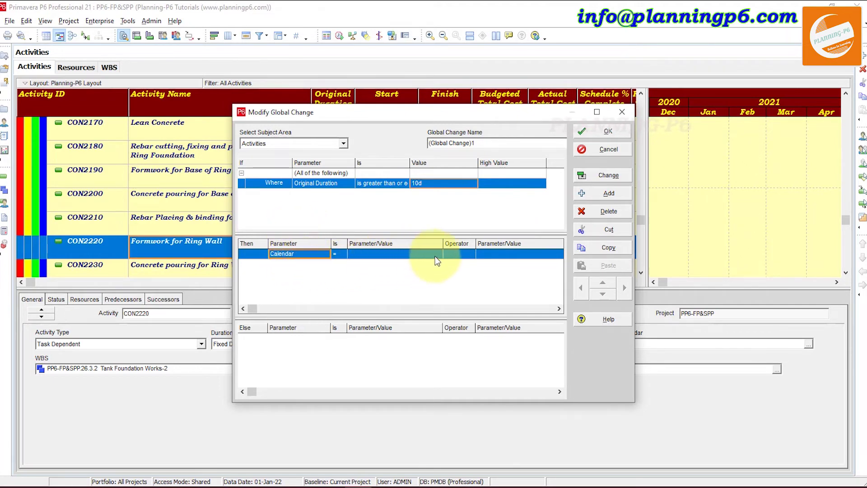
Step: Assign the global calendar 7x24 as the Then statement's Parameter/Value
click(394, 253)
click(394, 253)
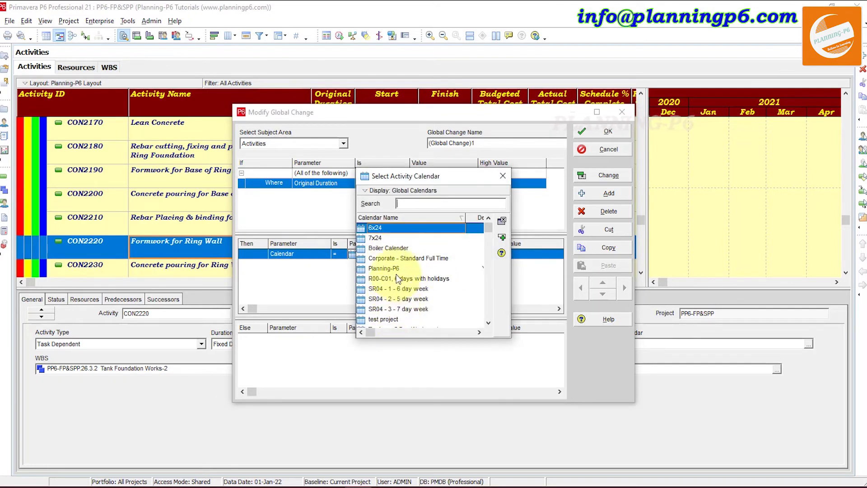
click(390, 270)
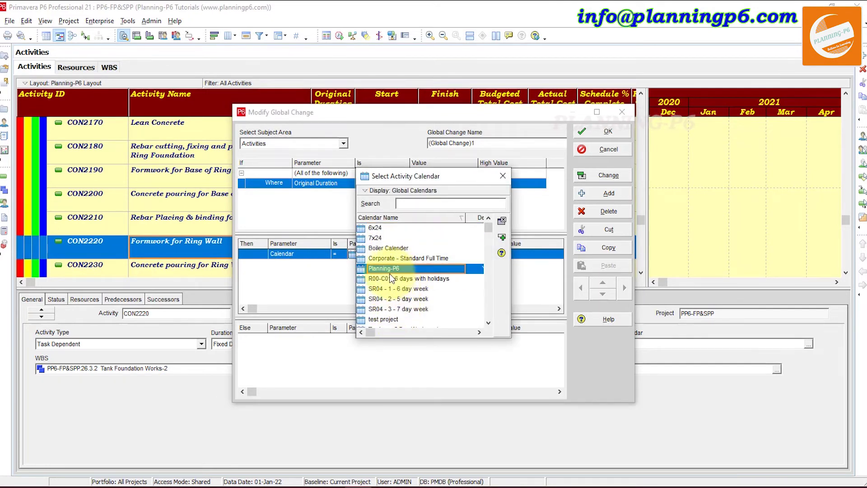
click(376, 237)
click(502, 237)
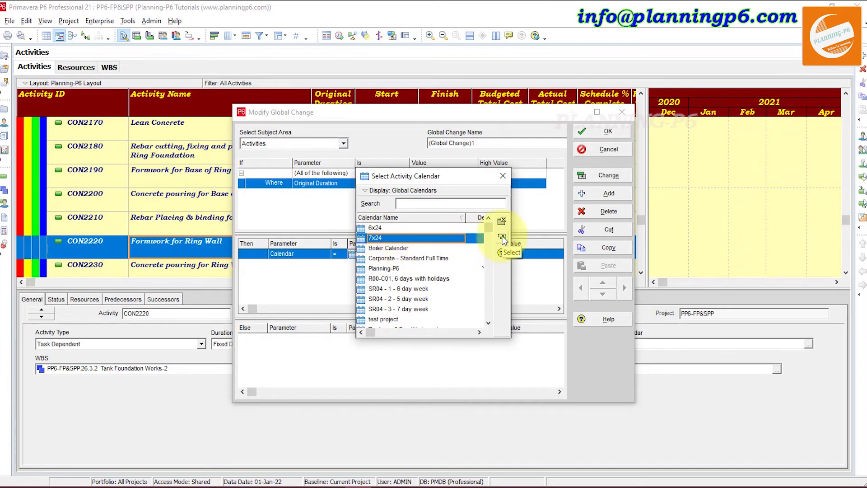
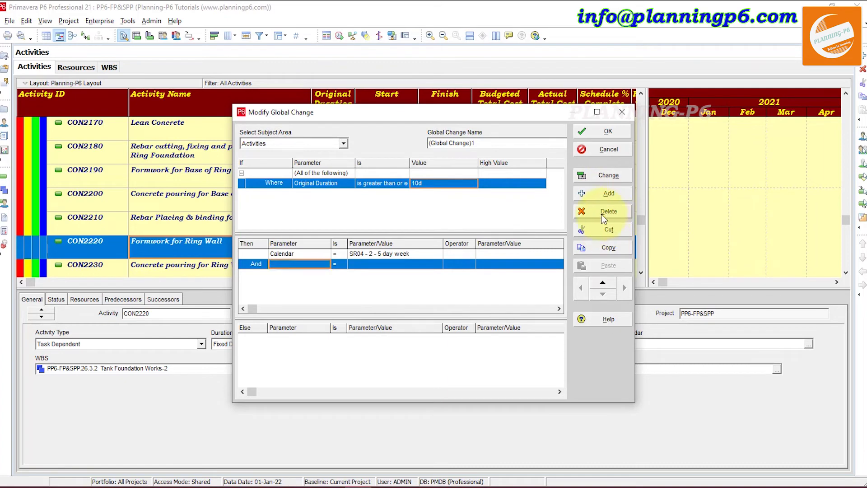
Step: Remove the empty And statement from the Then section and run the global change
click(603, 211)
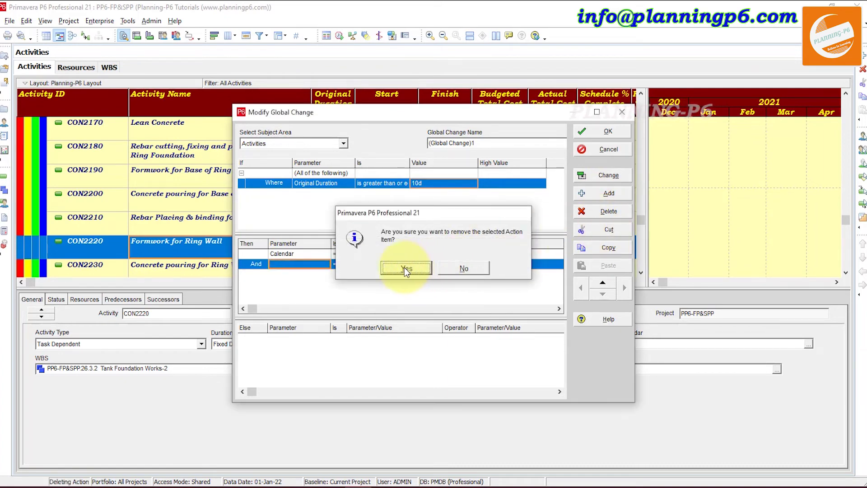
click(406, 268)
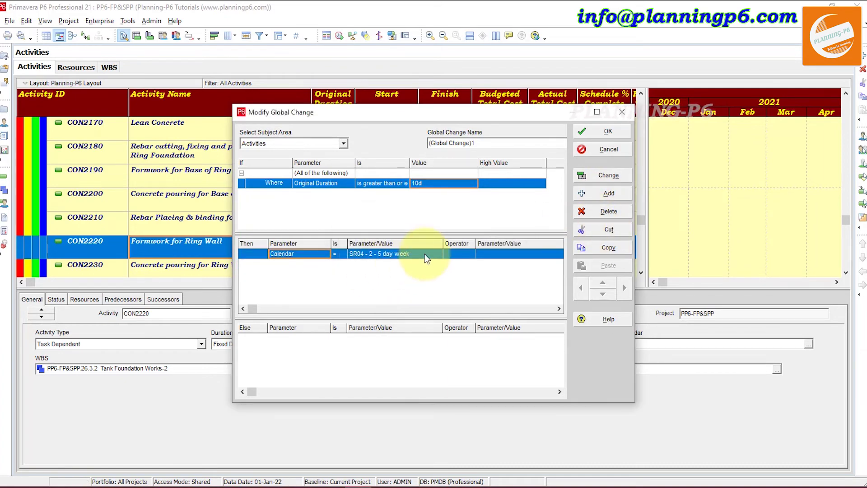
click(608, 176)
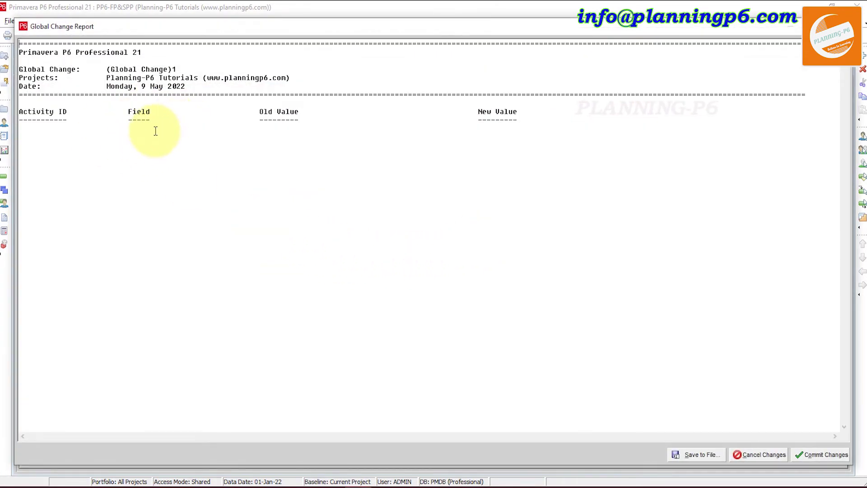
Step: Cancel the changes in the Global Change Report and exit it without committing
click(751, 454)
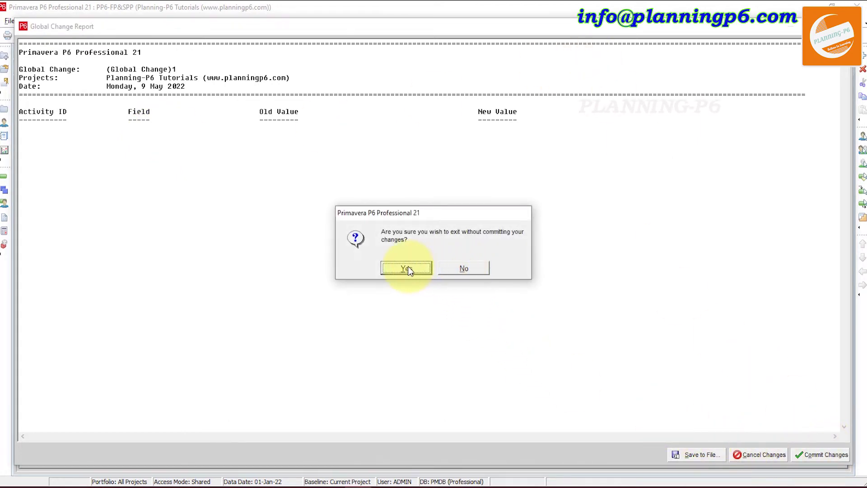
click(475, 268)
click(755, 454)
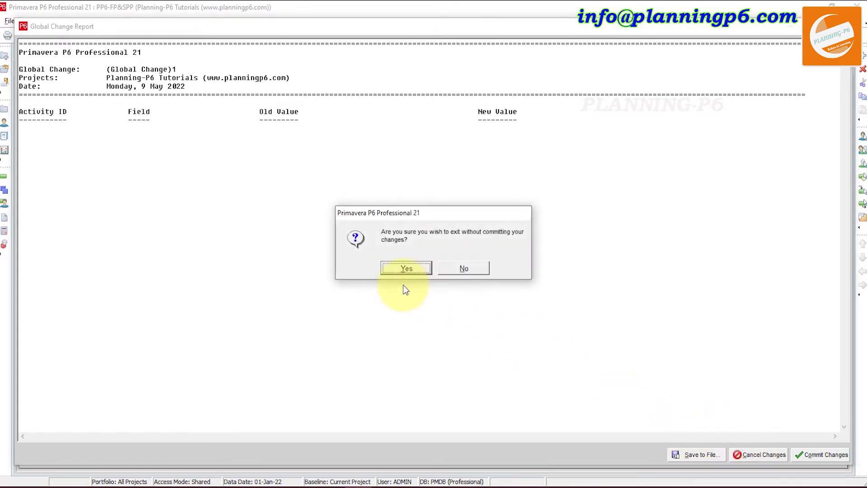
click(403, 269)
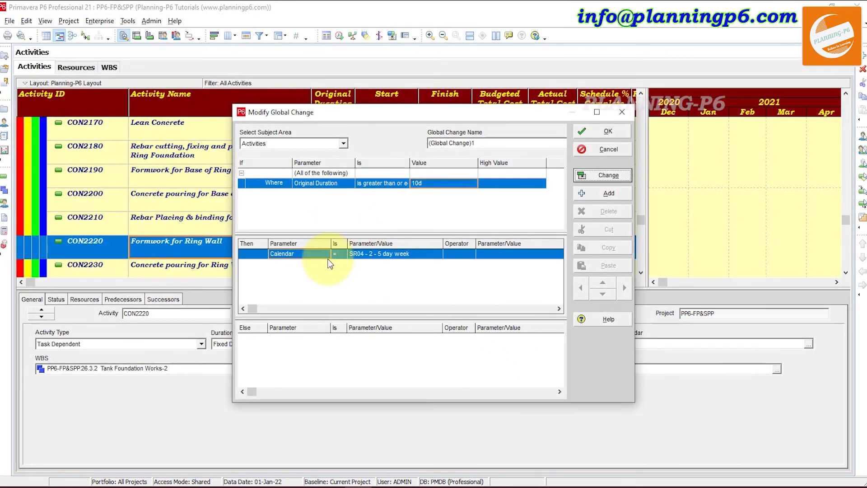
Step: Change the operator of the Original Duration condition to is less than
click(397, 186)
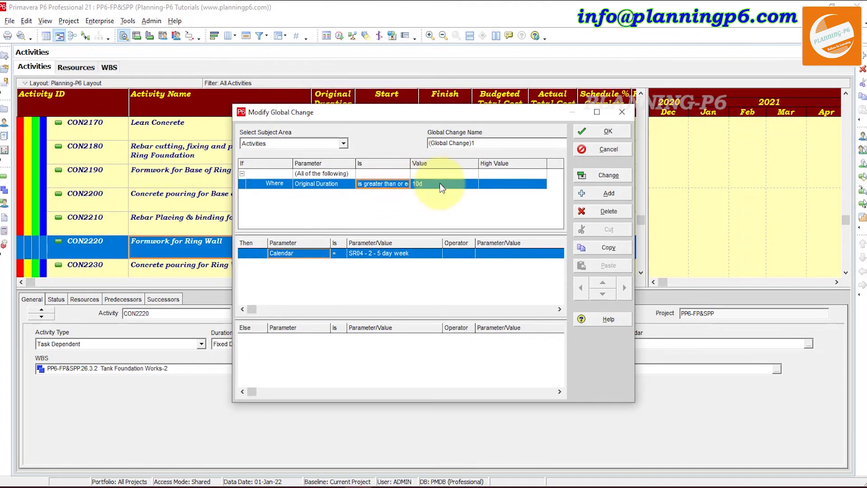
click(391, 183)
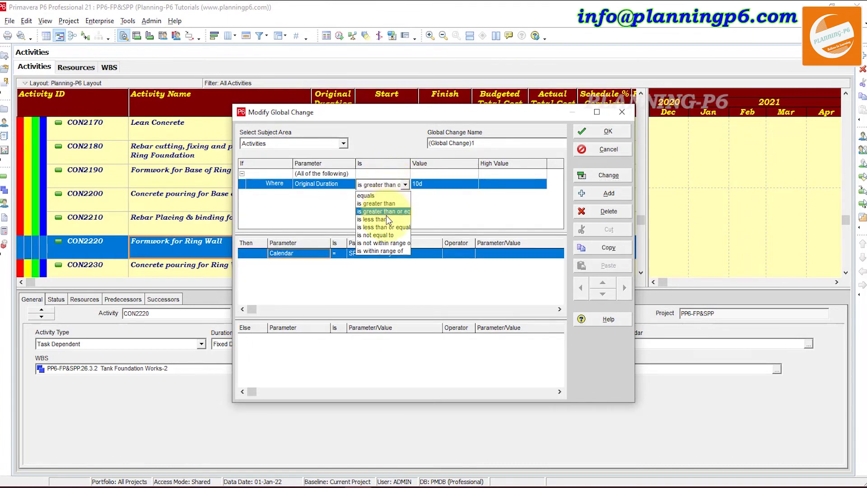
click(382, 220)
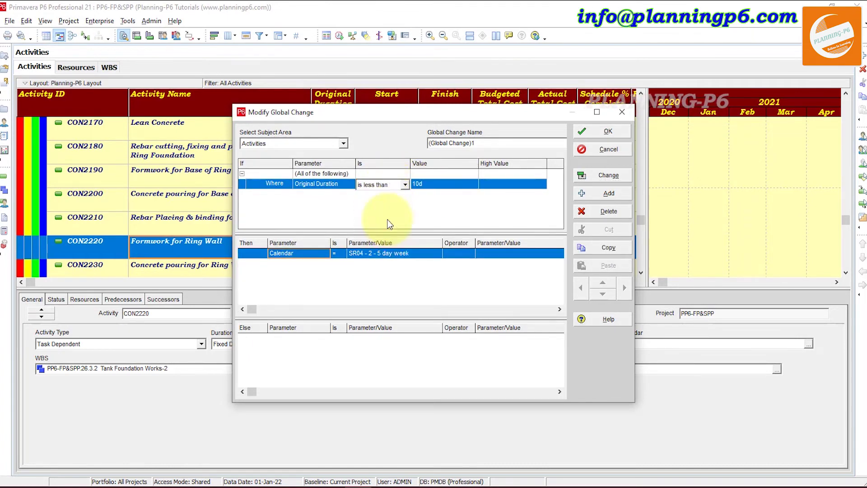
Step: Set the Original Duration condition's value to 15d and the Then statement's calendar to the global calendar 6x24
click(440, 182)
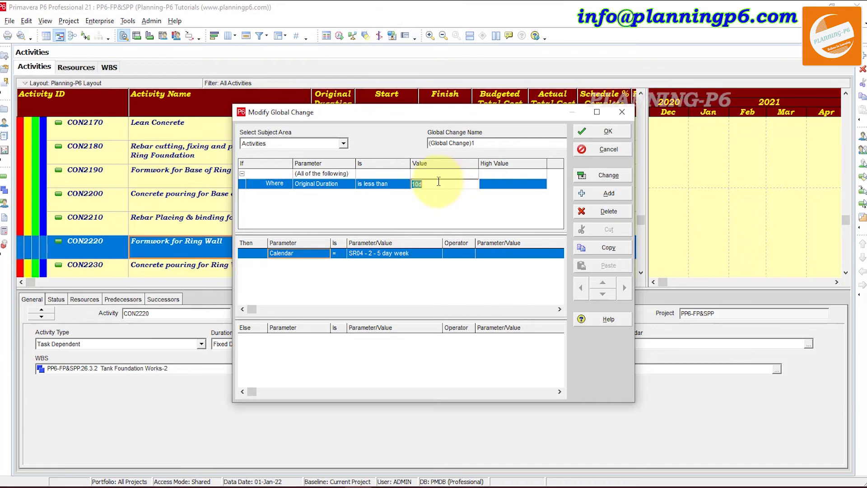
text(15)
click(433, 270)
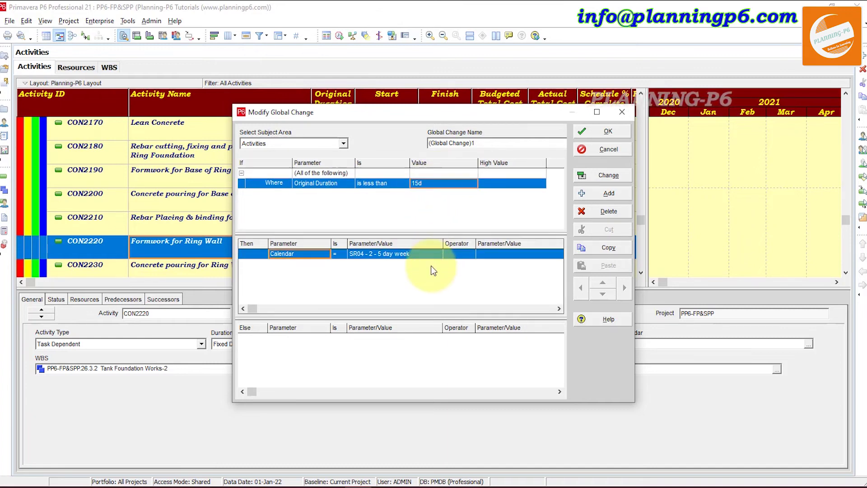
double_click(400, 252)
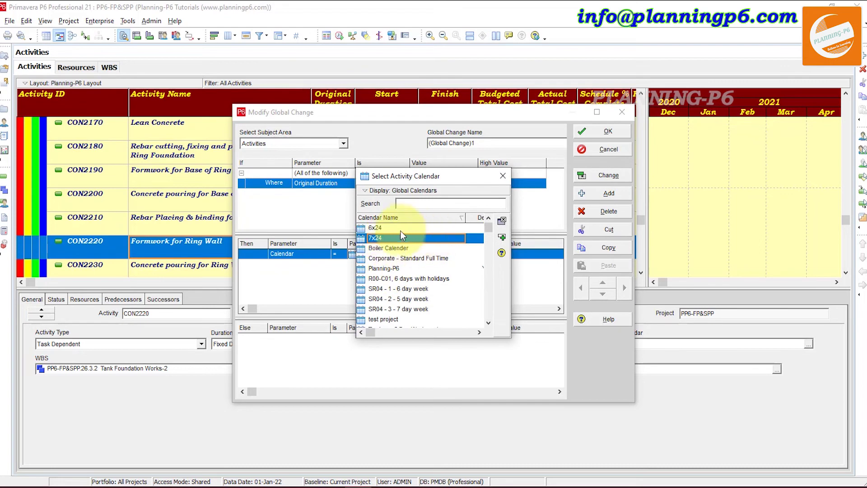
click(502, 237)
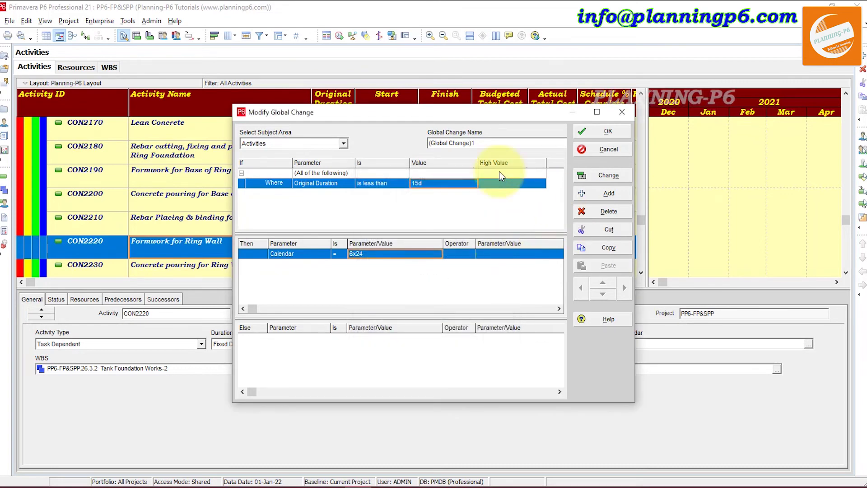
Step: Run the global change, review the old and new calendar values in the report, and commit the changes
drag(440, 113, 633, 100)
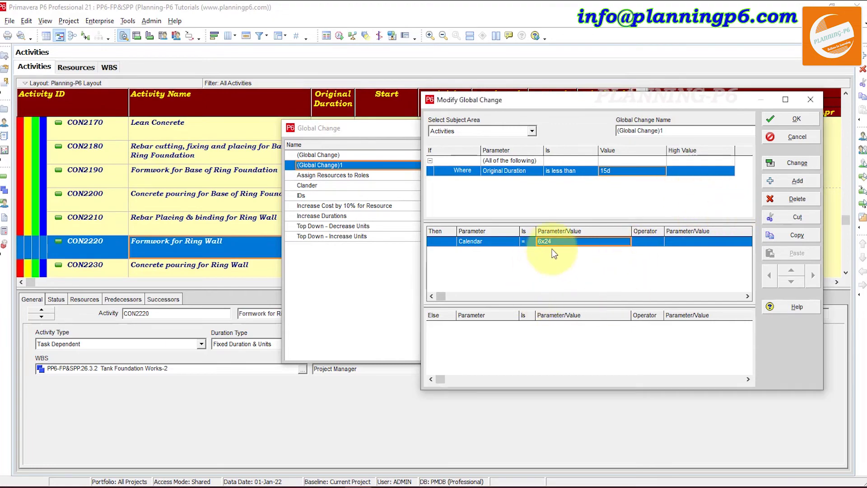
click(791, 166)
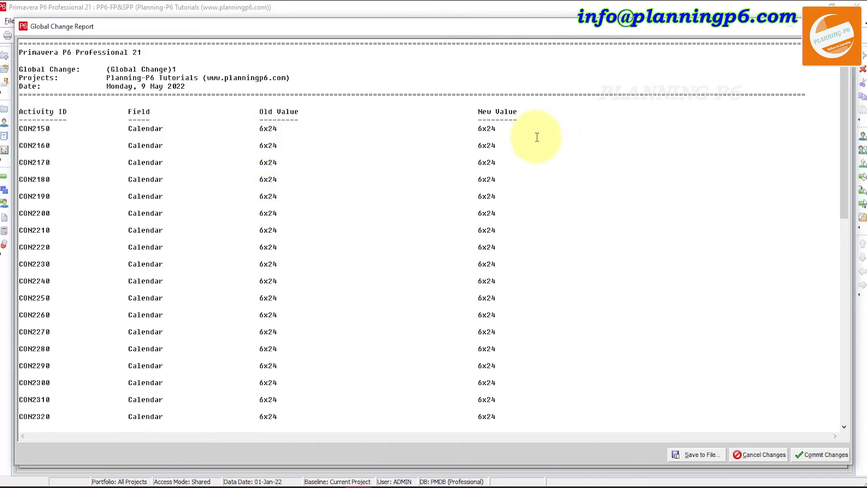
scroll(501, 178, down, 9)
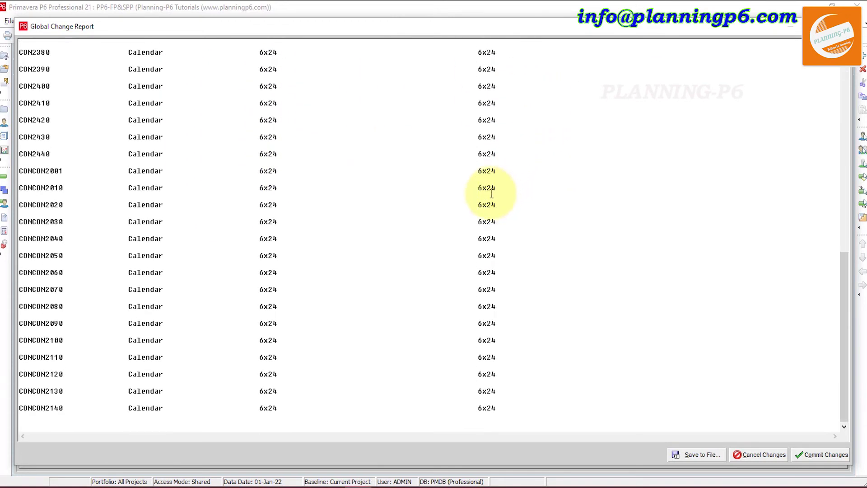
scroll(213, 304, up, 10)
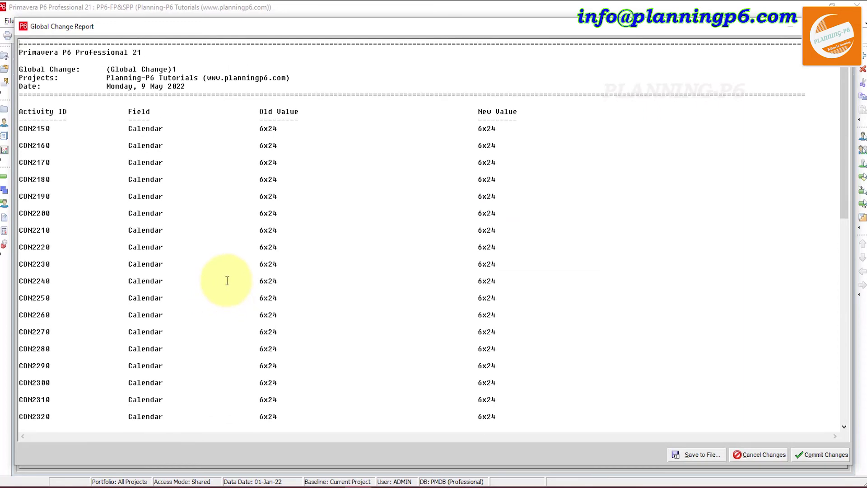
click(806, 457)
click(465, 268)
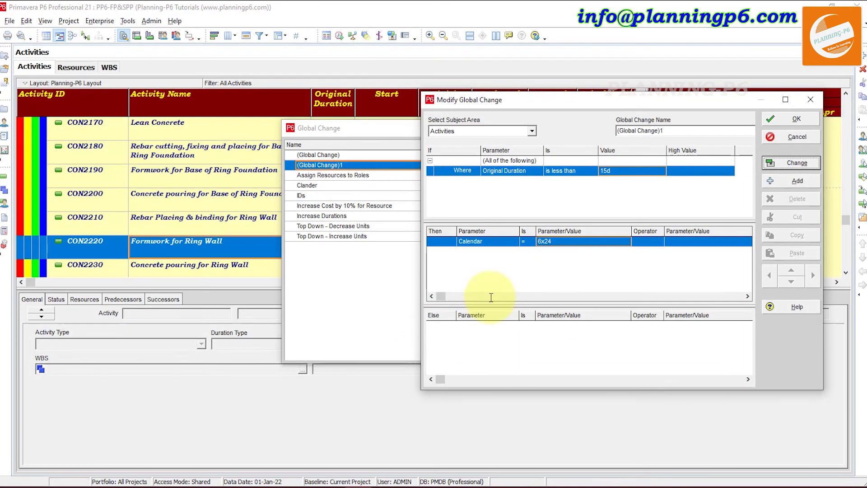
Step: Close the Modify Global Change and Global Change windows and check the activities' original durations in the activity table
click(809, 99)
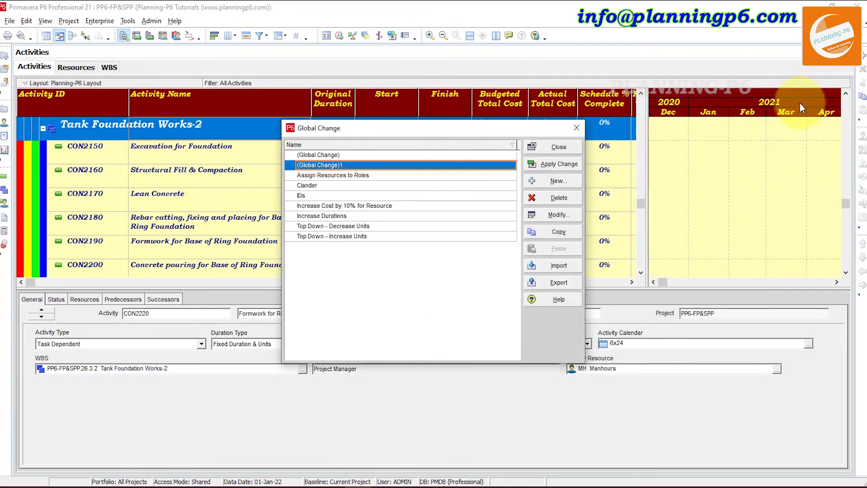
click(575, 128)
scroll(337, 208, up, 10)
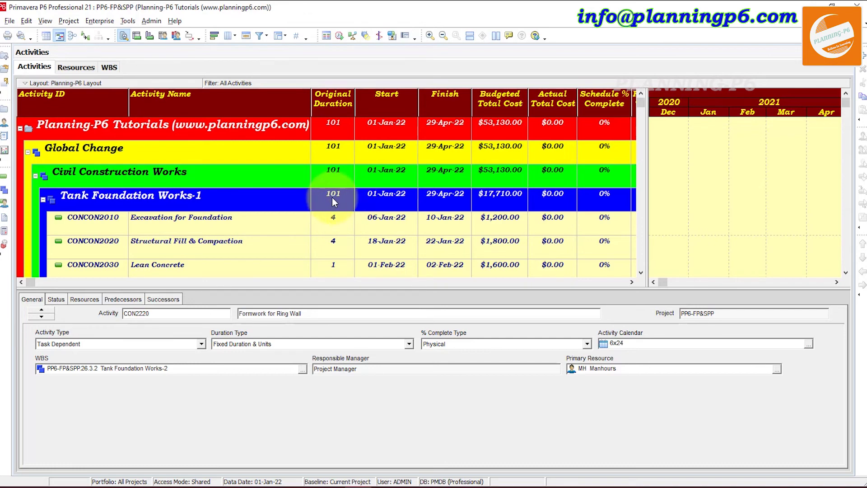
scroll(333, 196, down, 10)
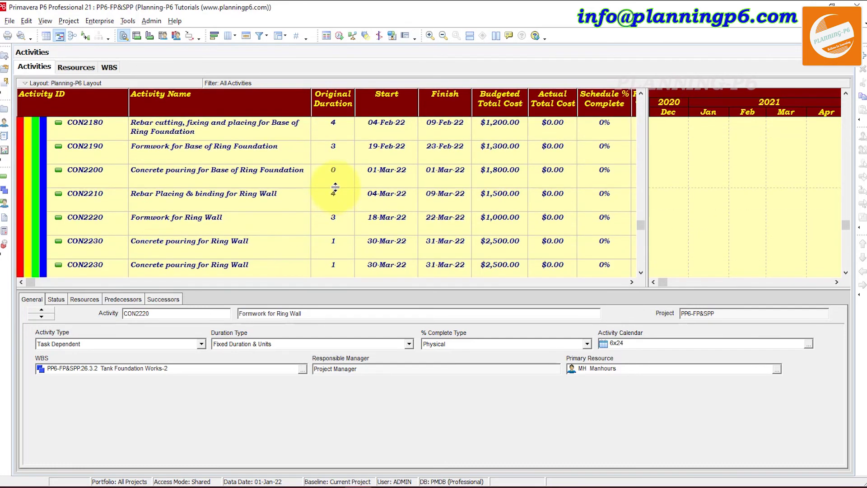
scroll(335, 188, down, 3)
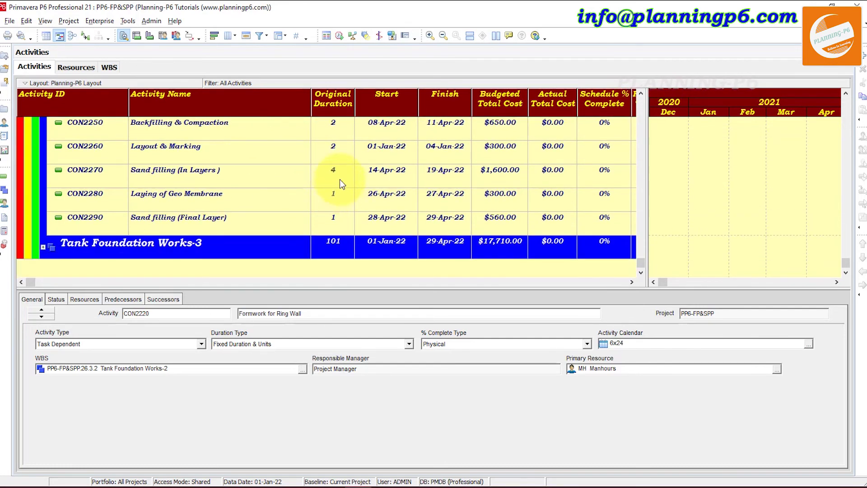